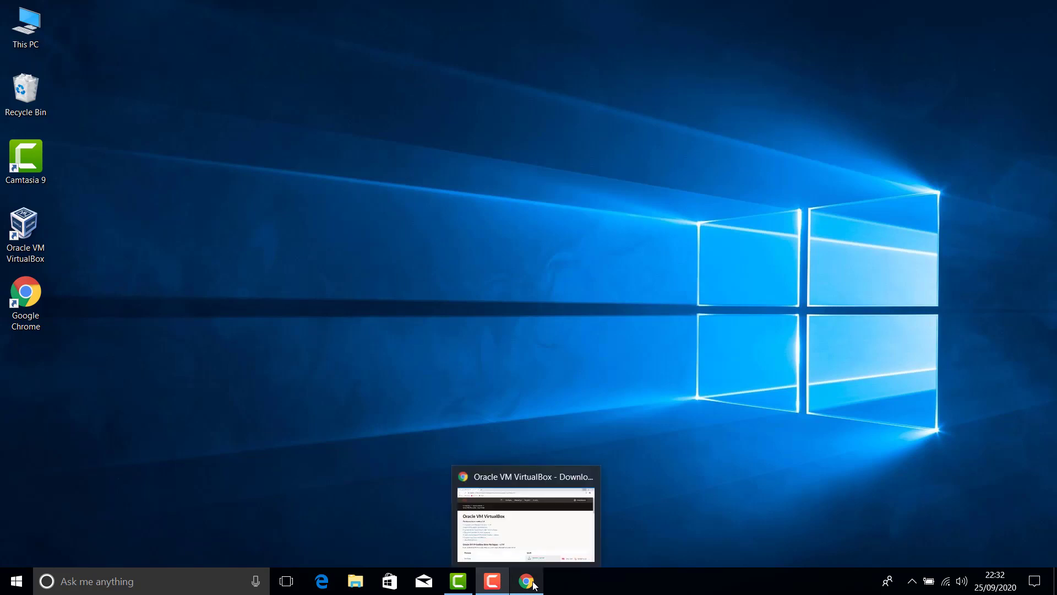
# Review the platform packages and Extension Pack on the Oracle VM VirtualBox downloads page in Chrome, and close the browser.
pyautogui.click(534, 582)
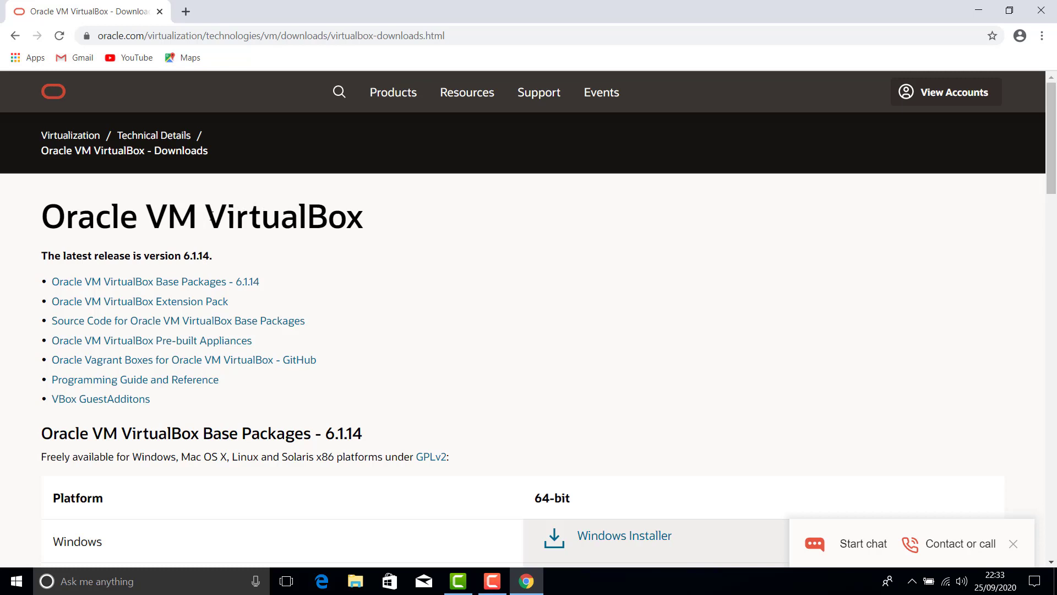
pyautogui.scroll(-1, 210, 217)
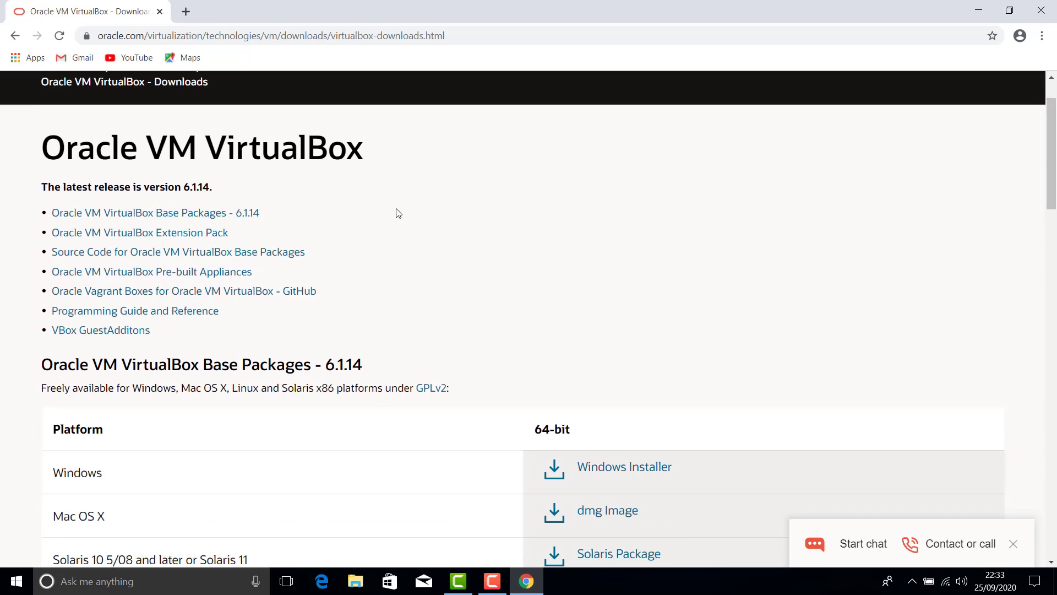
pyautogui.scroll(-2, 308, 232)
pyautogui.scroll(1, 307, 229)
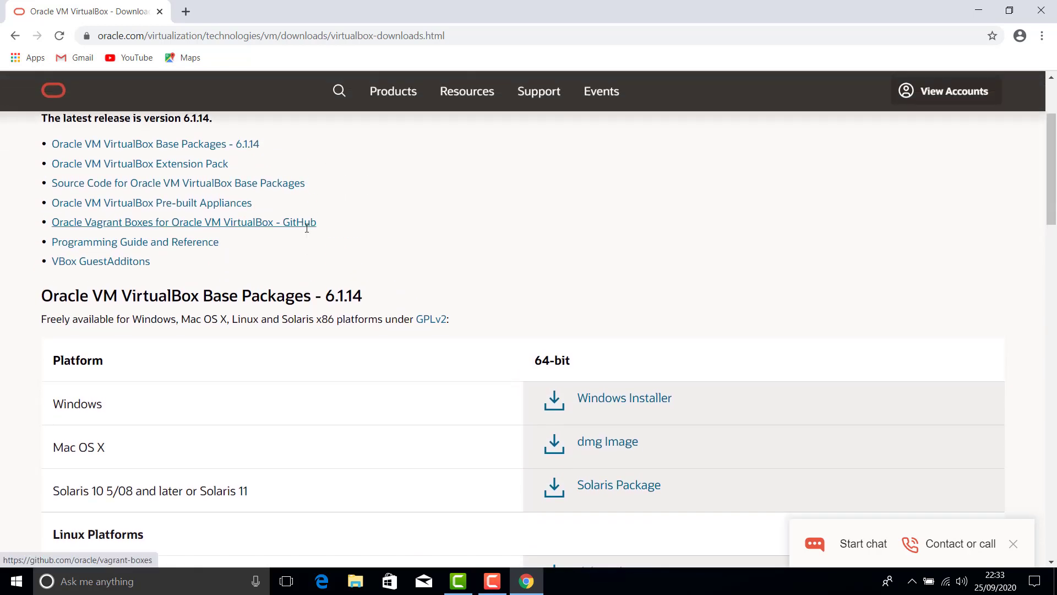
pyautogui.scroll(-2, 307, 227)
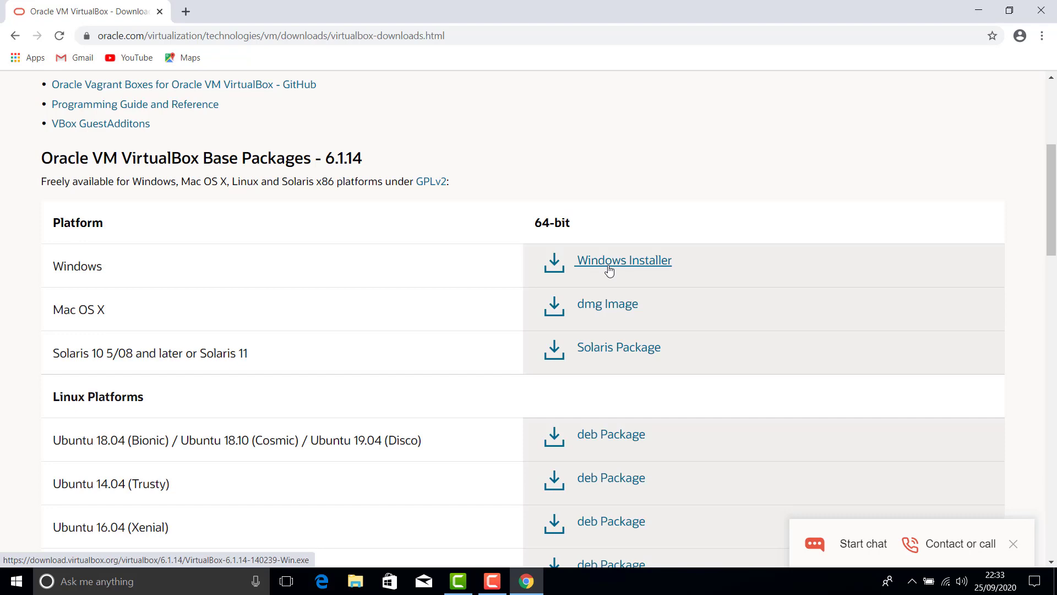
pyautogui.scroll(-2, 427, 264)
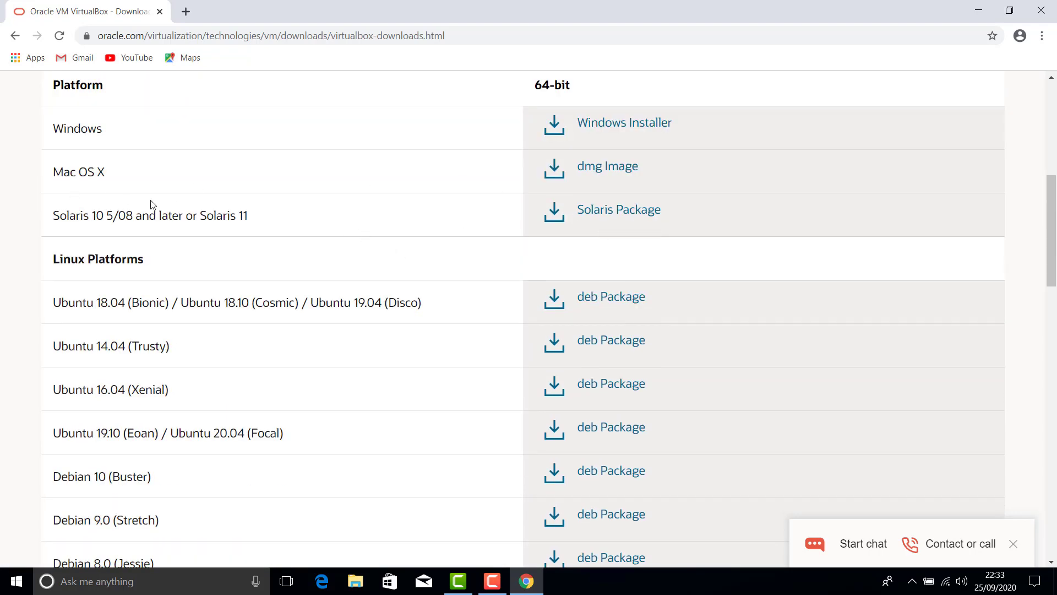
pyautogui.scroll(-2, 261, 214)
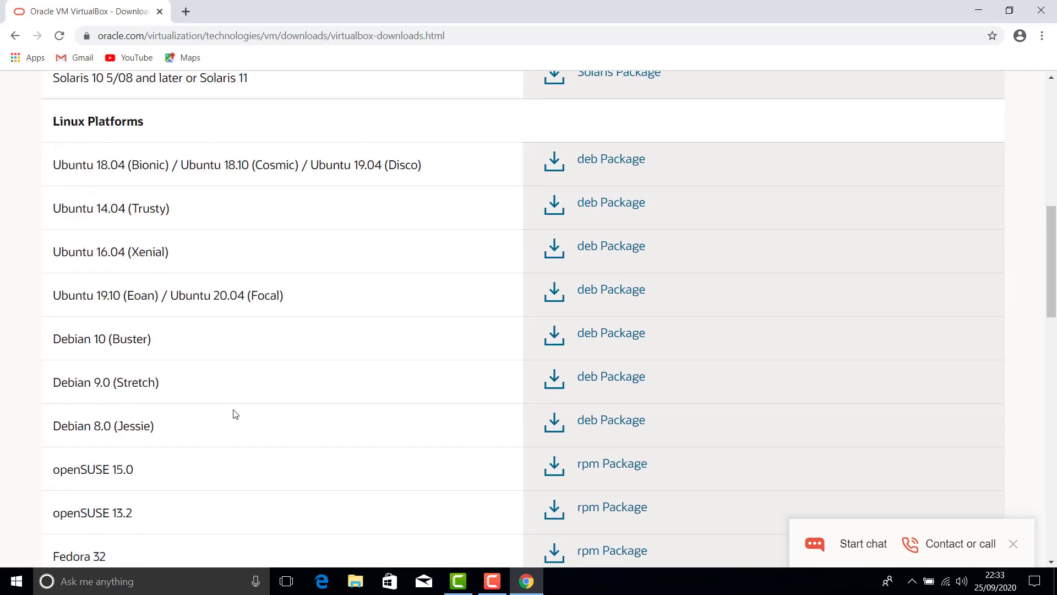
pyautogui.scroll(3, 302, 389)
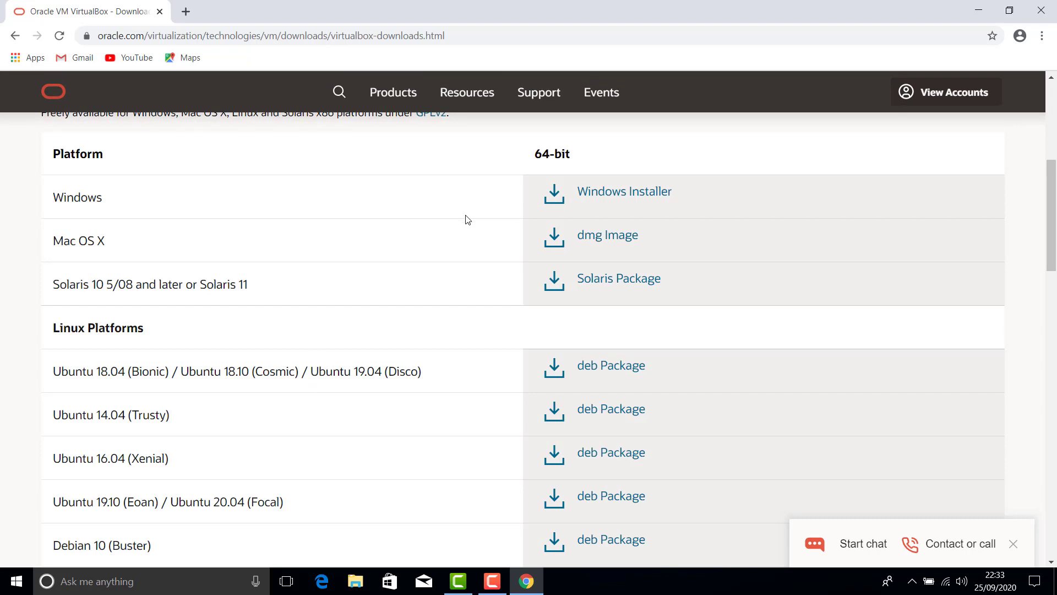
pyautogui.scroll(-10, 466, 220)
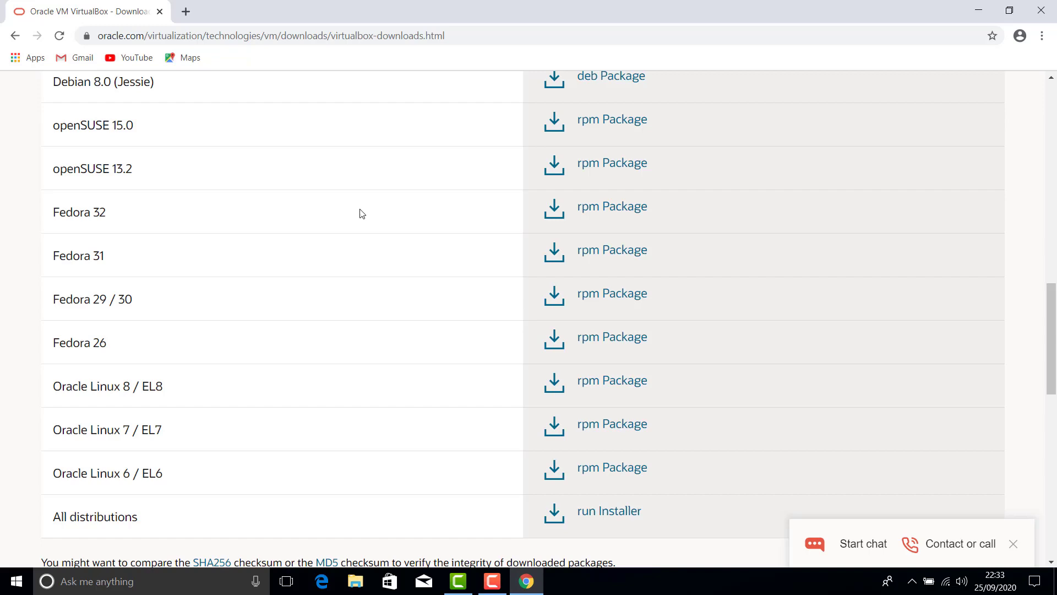
pyautogui.scroll(-5, 343, 216)
pyautogui.scroll(-1, 343, 217)
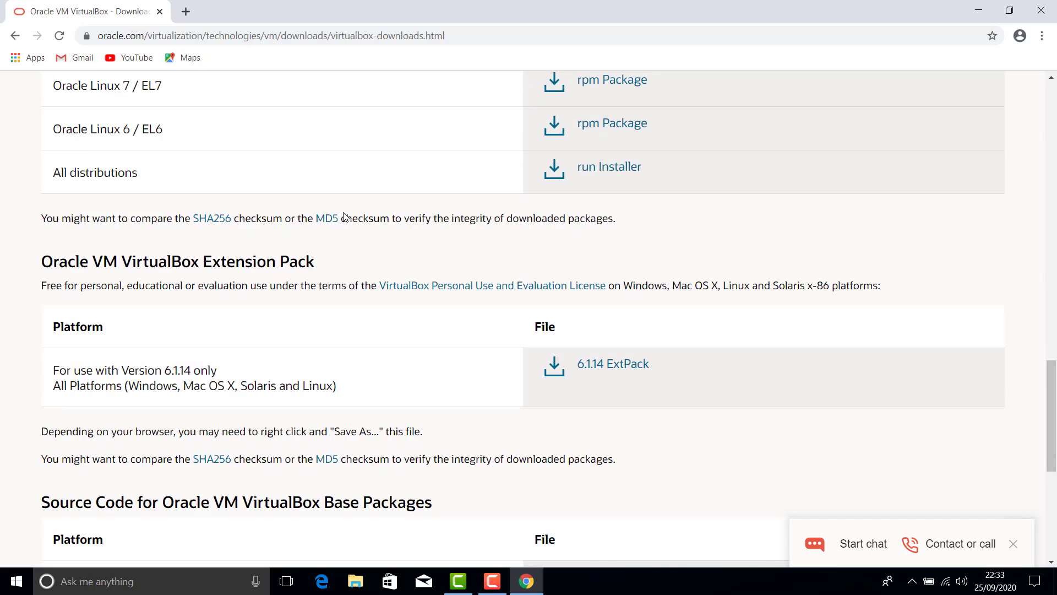
pyautogui.scroll(-1, 344, 216)
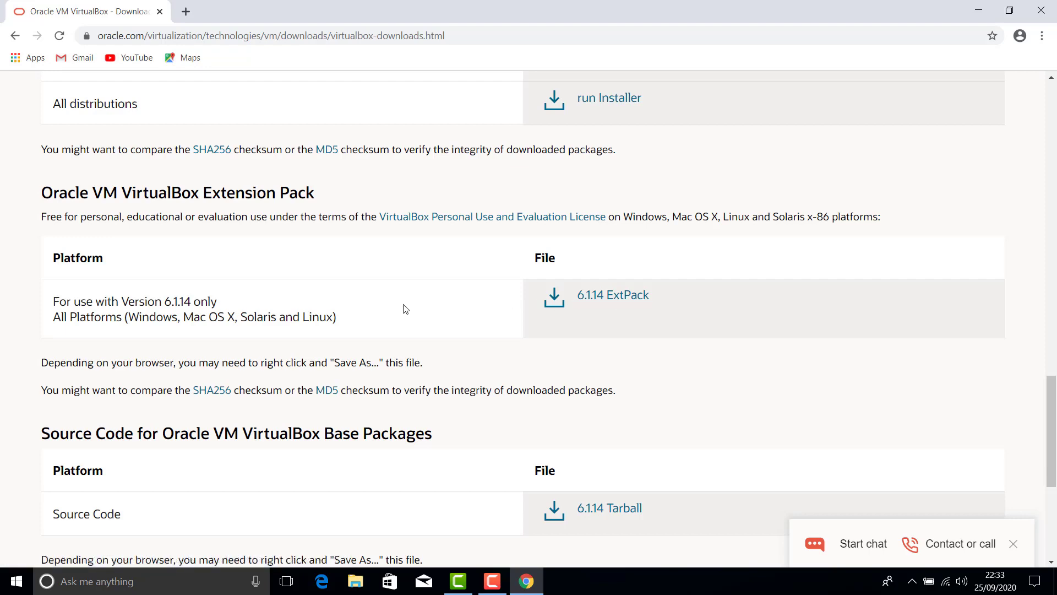
pyautogui.scroll(15, 405, 309)
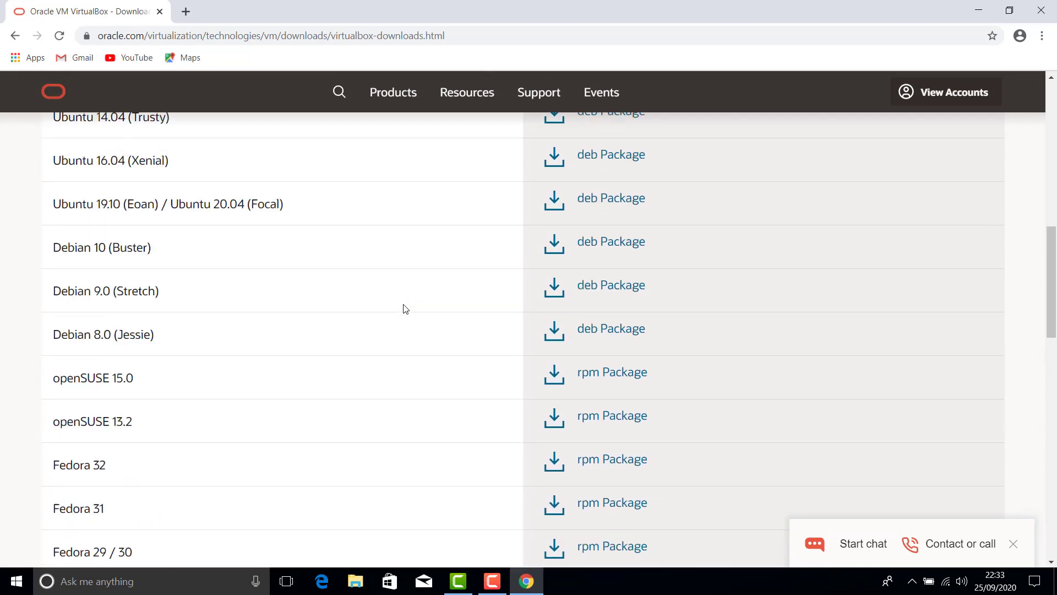
pyautogui.scroll(8, 405, 308)
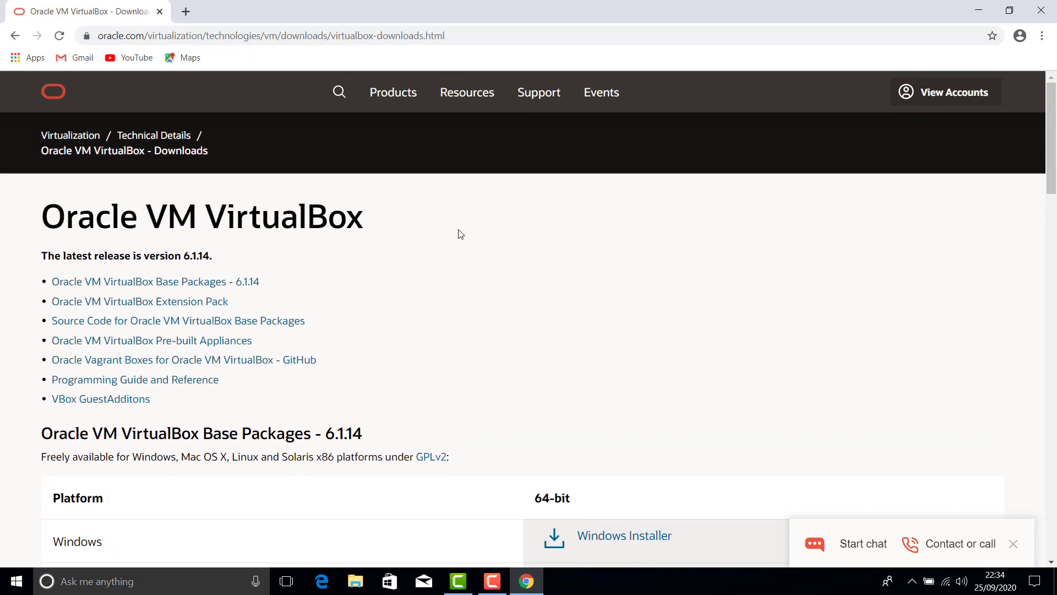
pyautogui.click(1039, 12)
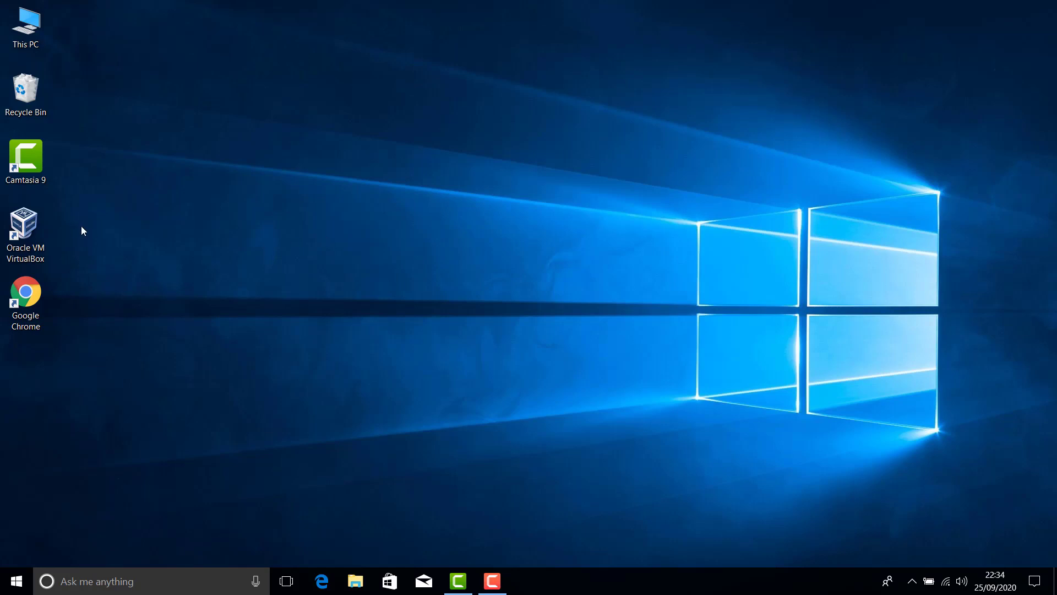
# Switch to Oracle VM VirtualBox and pin the Tools entry.
pyautogui.doubleClick(41, 223)
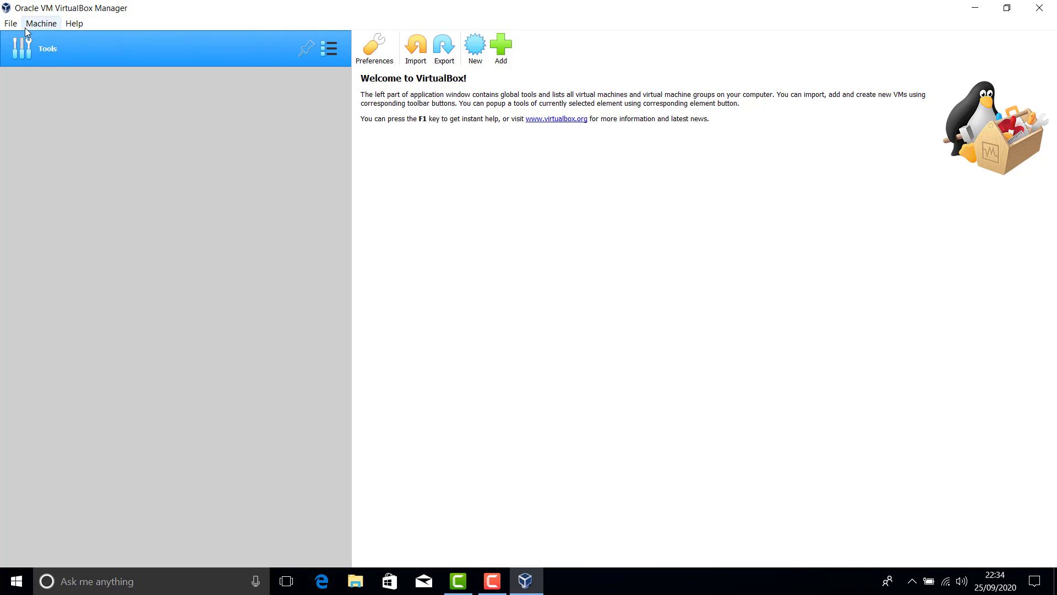
pyautogui.click(312, 50)
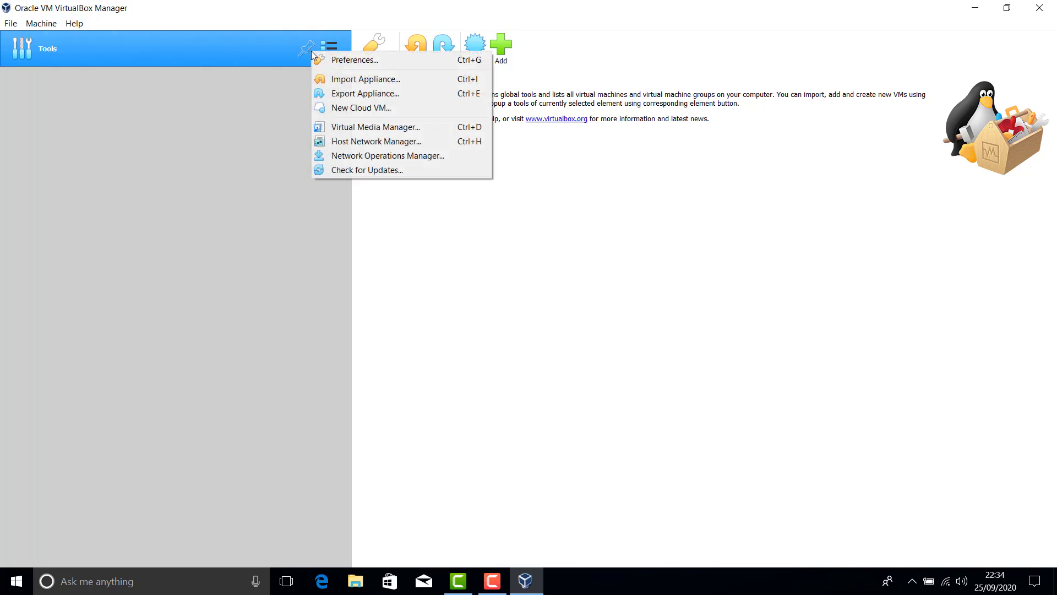
pyautogui.click(302, 52)
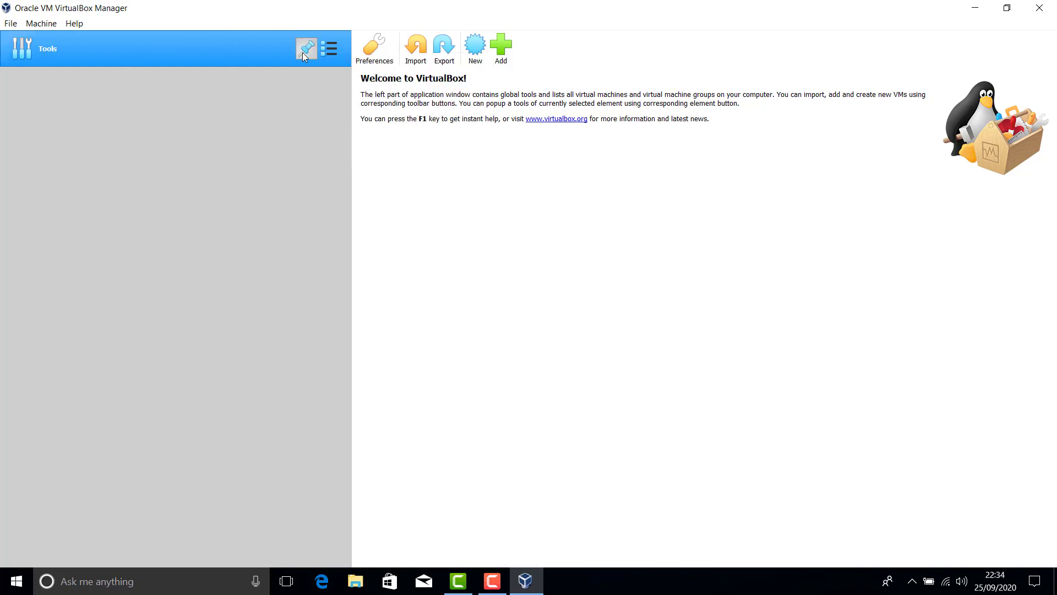
# Start creating a new virtual machine and name it Linux.
pyautogui.click(37, 23)
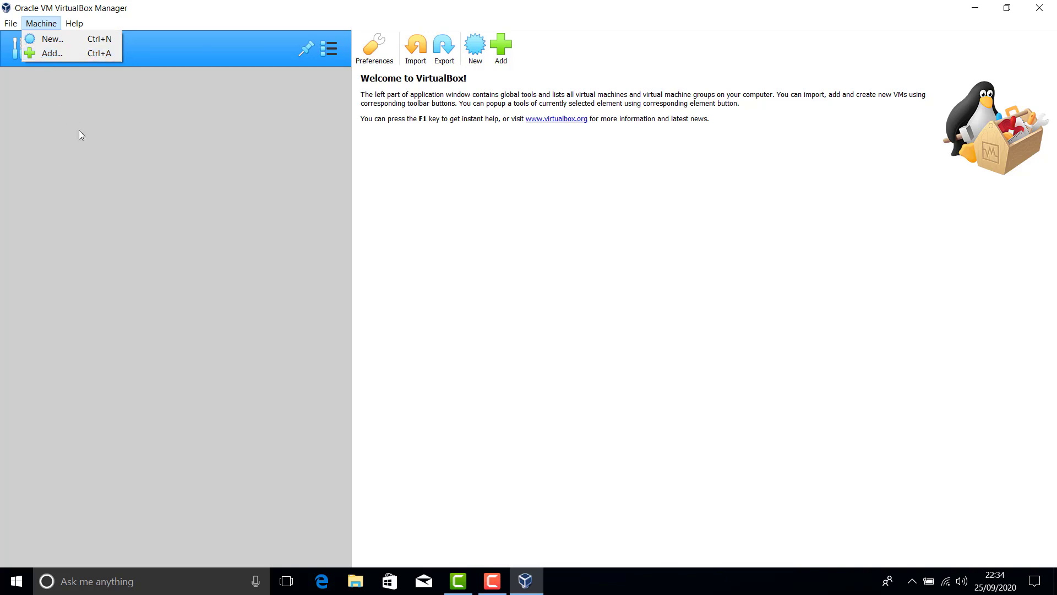
pyautogui.click(8, 32)
pyautogui.click(41, 23)
pyautogui.click(48, 40)
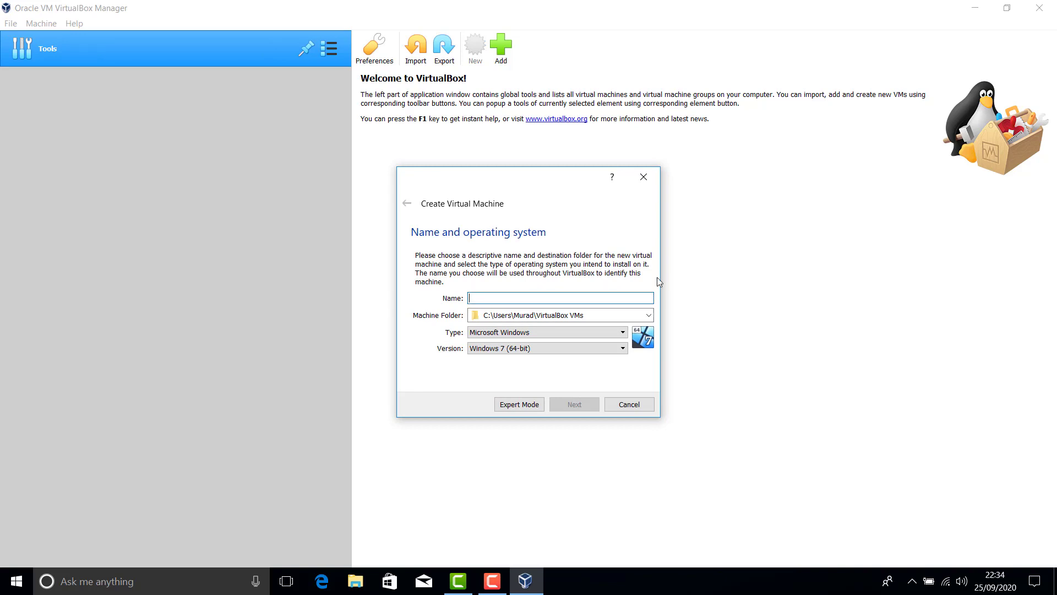
pyautogui.write('Lin')
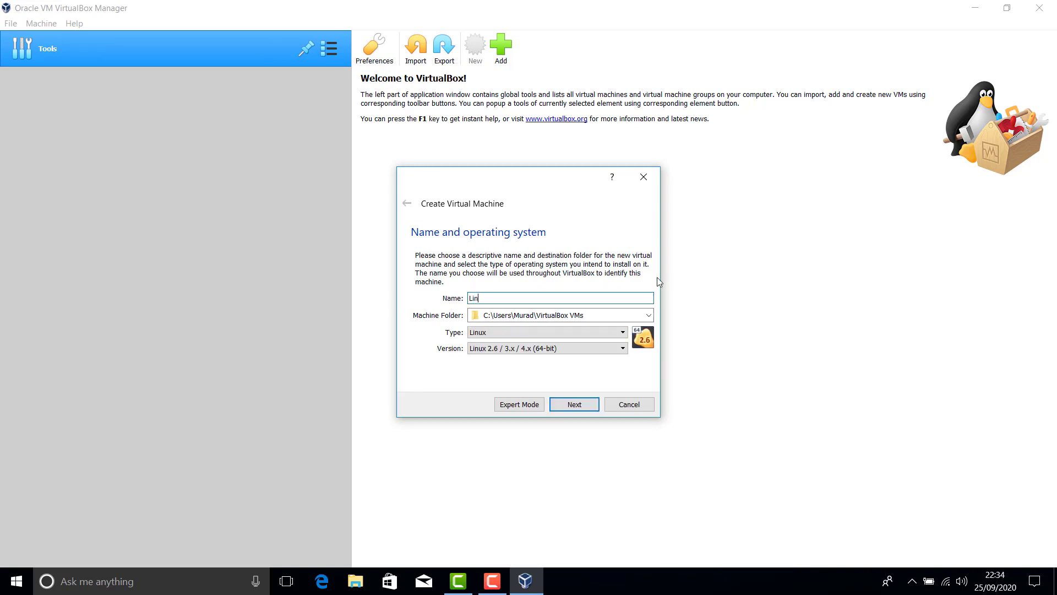
pyautogui.write('ux')
# Review the available system types and versions, keep Linux and Linux 2.6 / 3.x / 4.x (64-bit), and continue to the memory size.
pyautogui.click(624, 334)
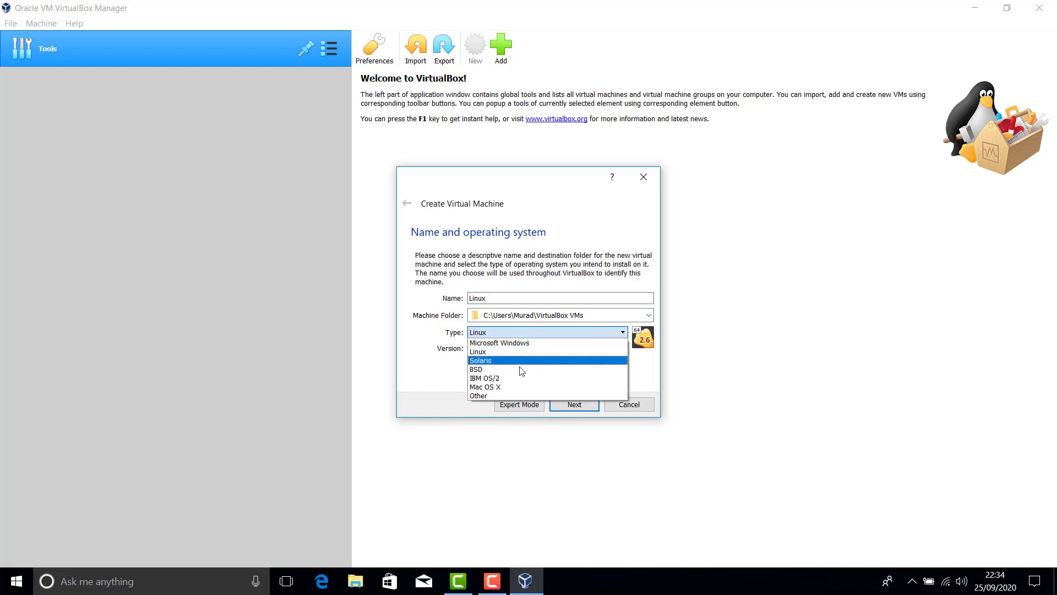
pyautogui.click(643, 377)
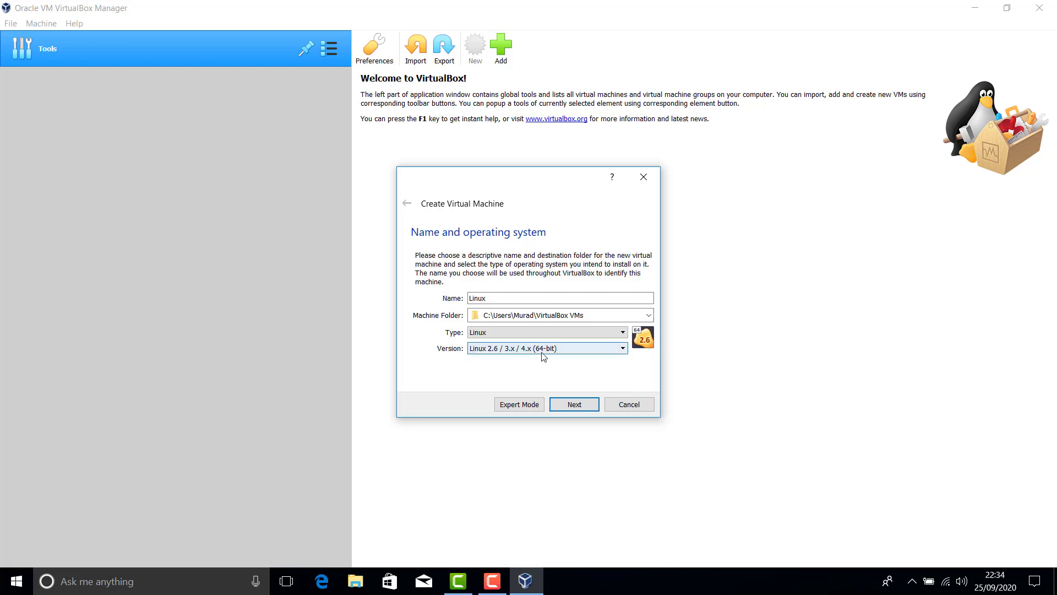
pyautogui.click(624, 353)
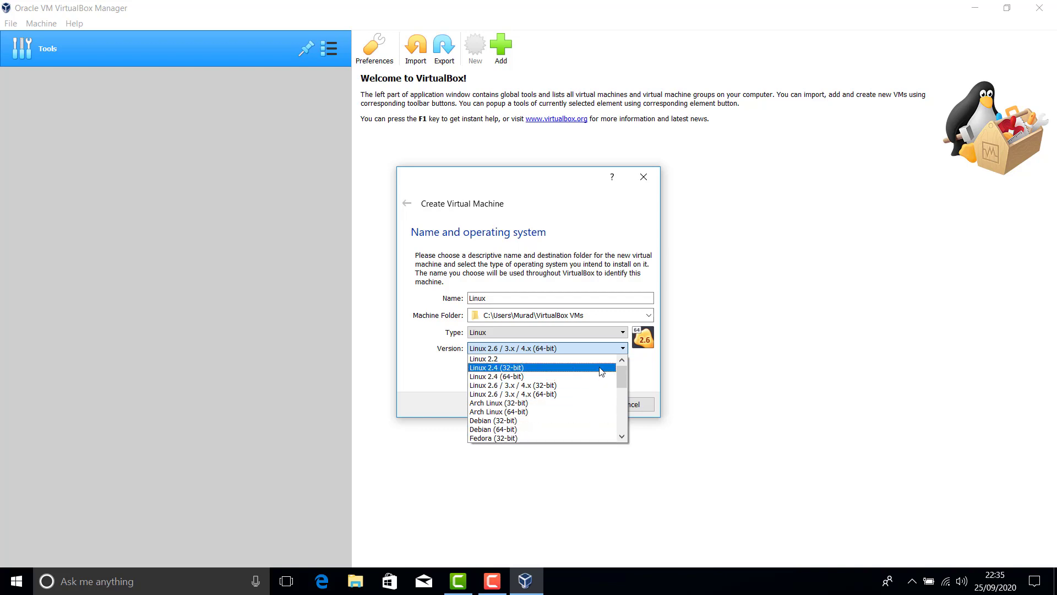
pyautogui.click(642, 375)
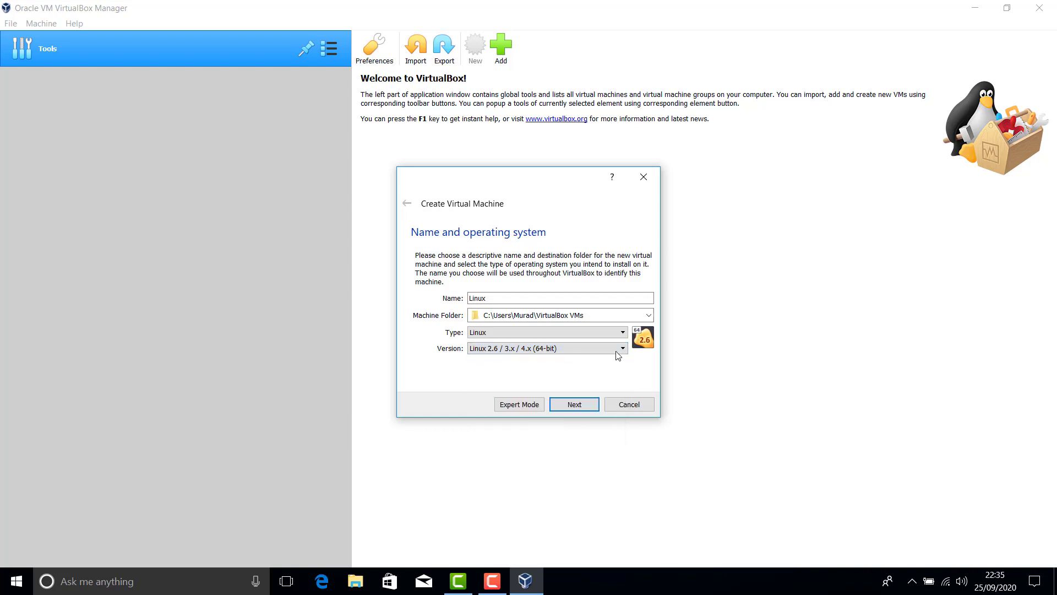
pyautogui.click(572, 409)
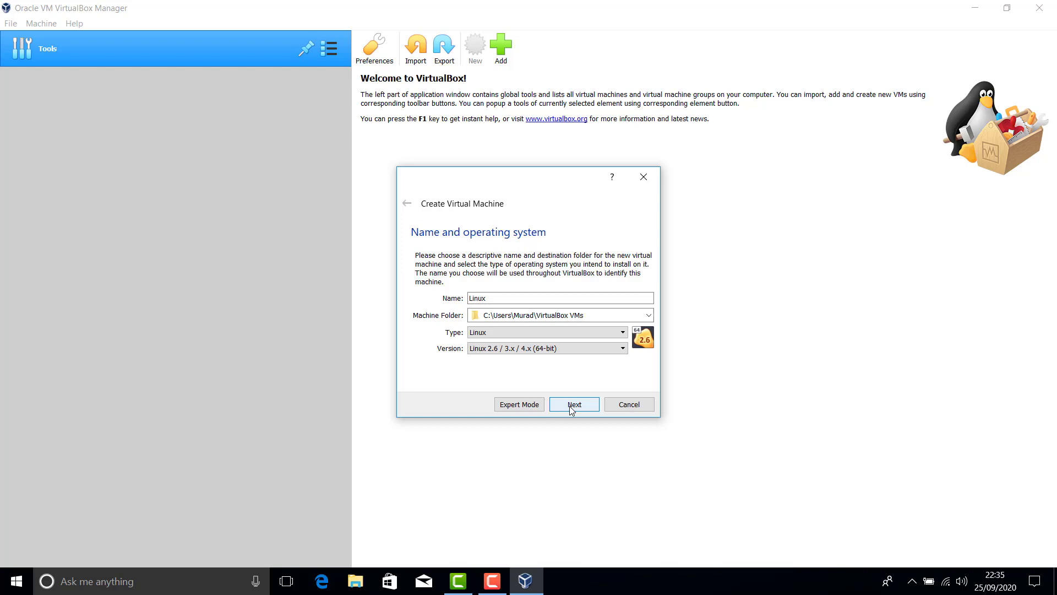
pyautogui.click(572, 410)
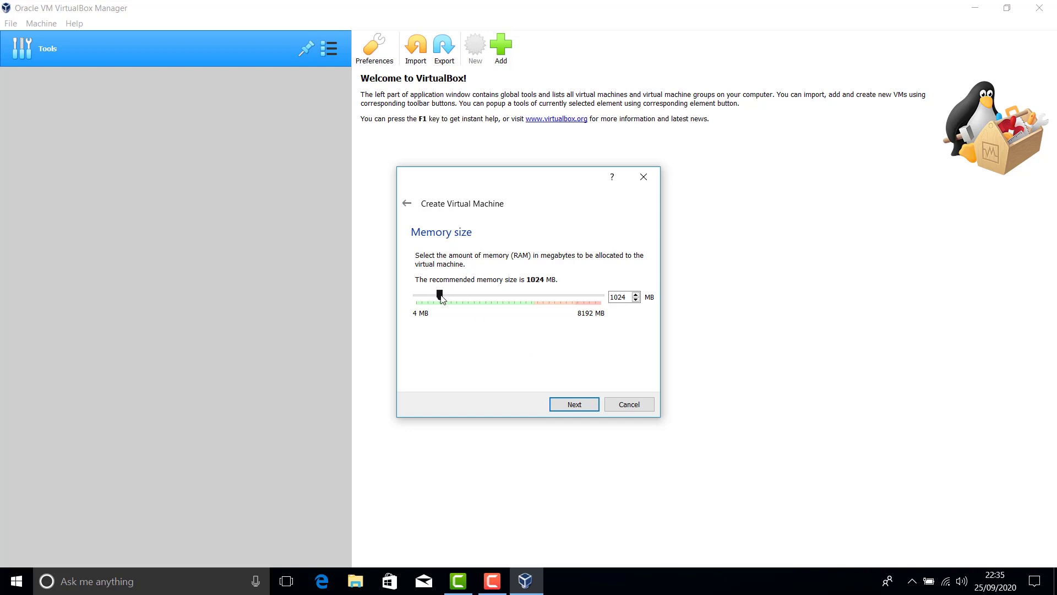
# Set the virtual machine's memory size to 1024 MB and continue to the hard disk setup.
pyautogui.moveTo(439, 295)
pyautogui.mouseDown()
pyautogui.moveTo(502, 296)
pyautogui.moveTo(438, 299)
pyautogui.mouseUp()
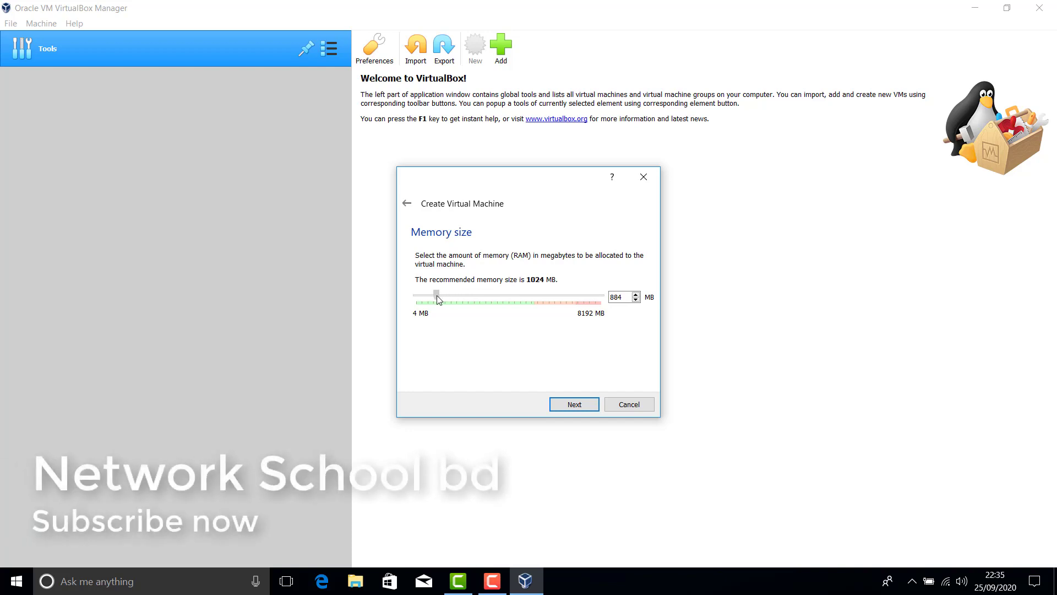
pyautogui.moveTo(438, 298)
pyautogui.mouseDown()
pyautogui.moveTo(477, 298)
pyautogui.moveTo(428, 298)
pyautogui.moveTo(442, 300)
pyautogui.mouseUp()
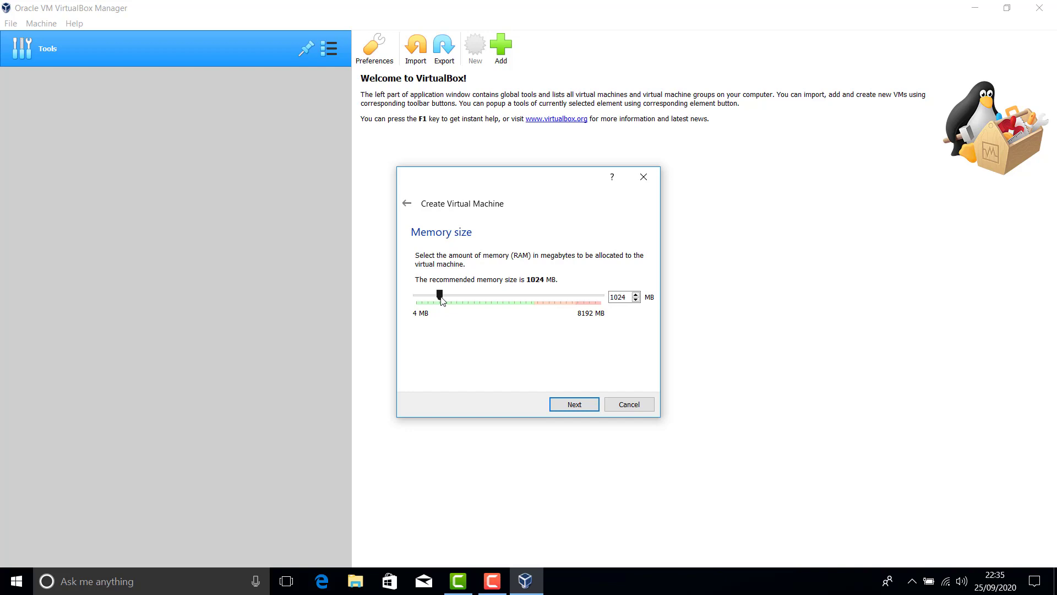
pyautogui.click(573, 405)
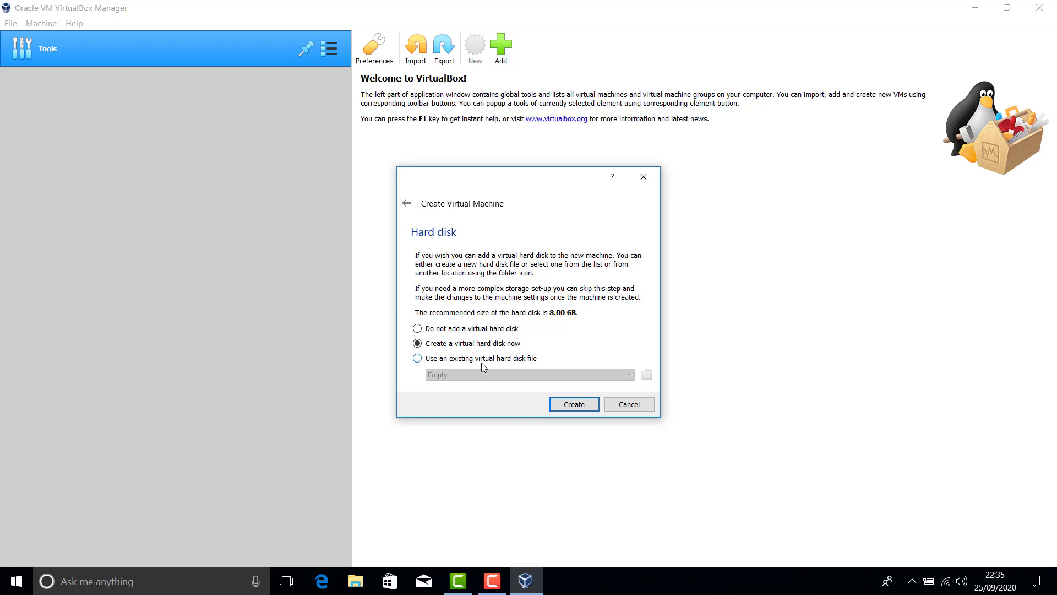
# Choose to create a virtual hard disk now, using the VDI (VirtualBox Disk Image) file type.
pyautogui.click(416, 359)
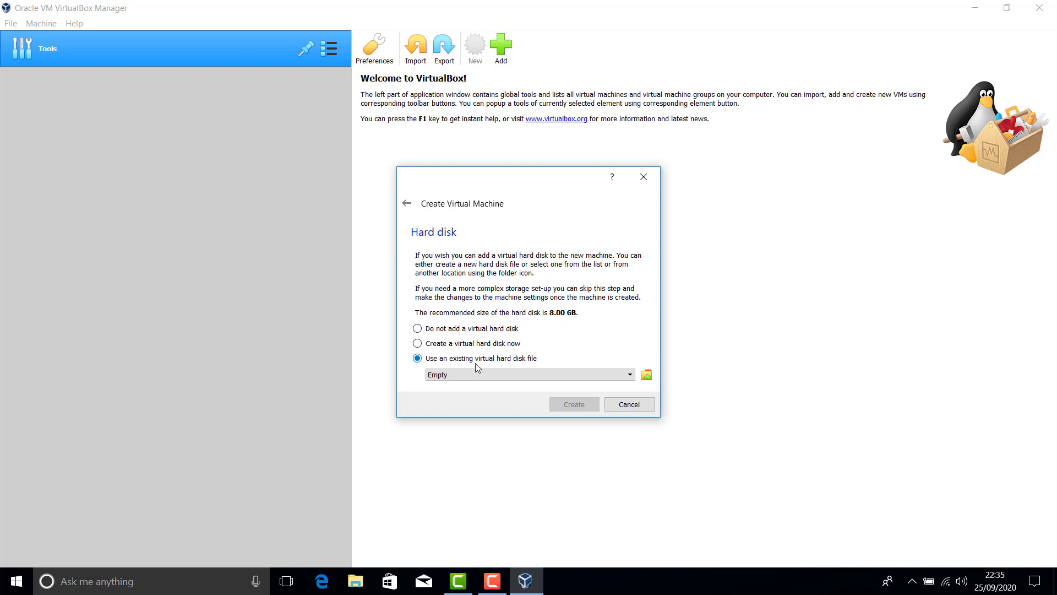
pyautogui.click(416, 343)
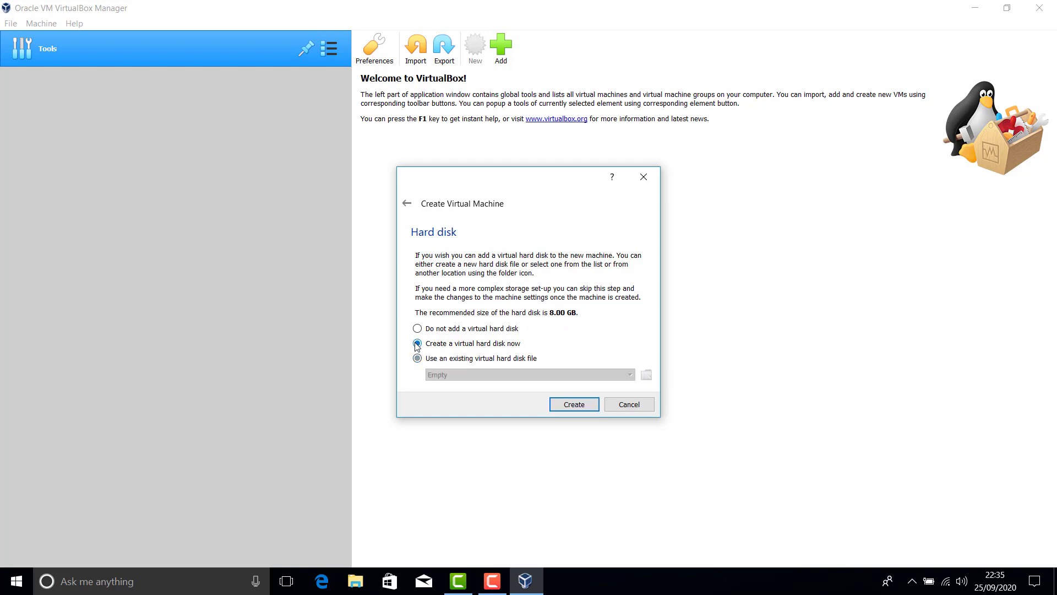
pyautogui.click(576, 405)
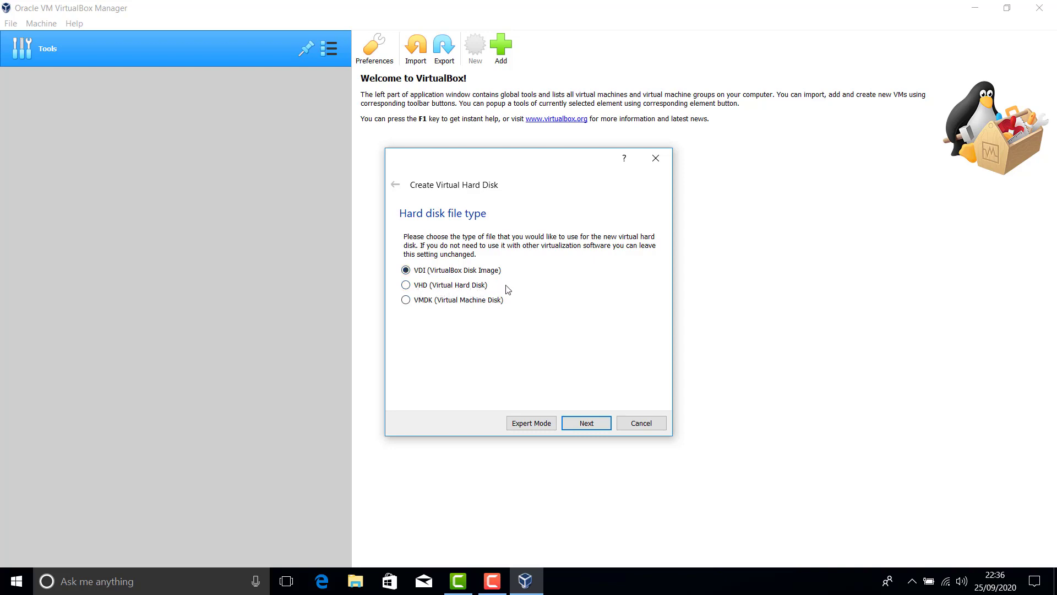
pyautogui.click(578, 423)
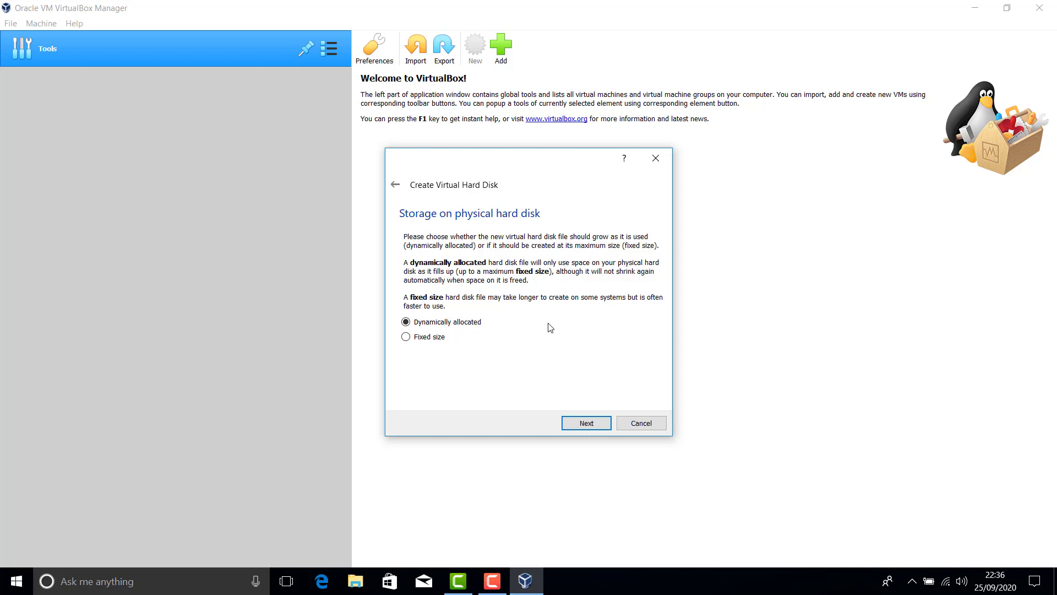
# Set the virtual hard disk's storage to Dynamically allocated and continue to its file location and size.
pyautogui.click(406, 337)
pyautogui.click(418, 323)
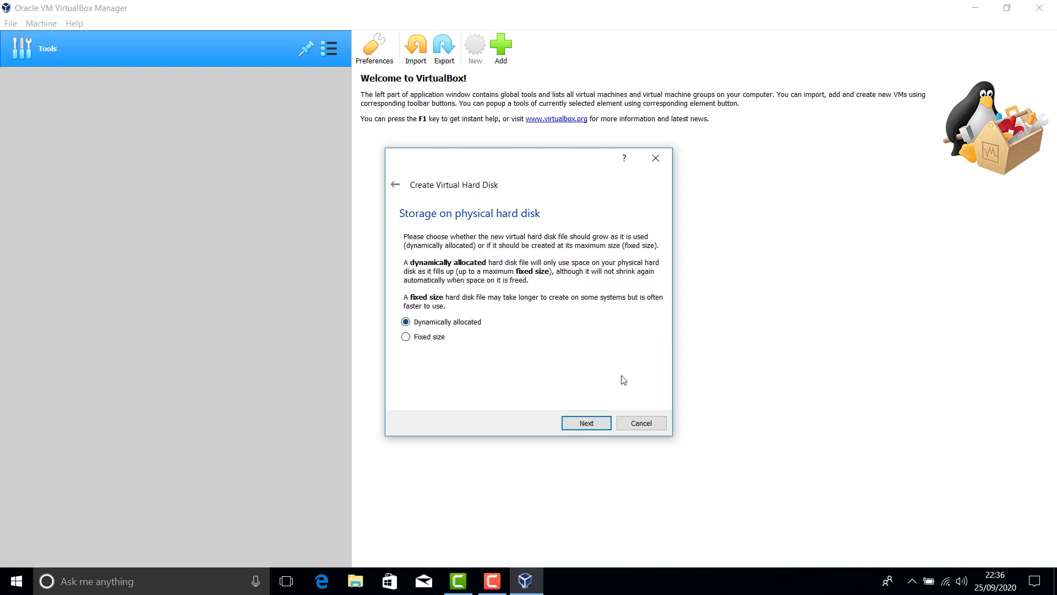
pyautogui.click(586, 428)
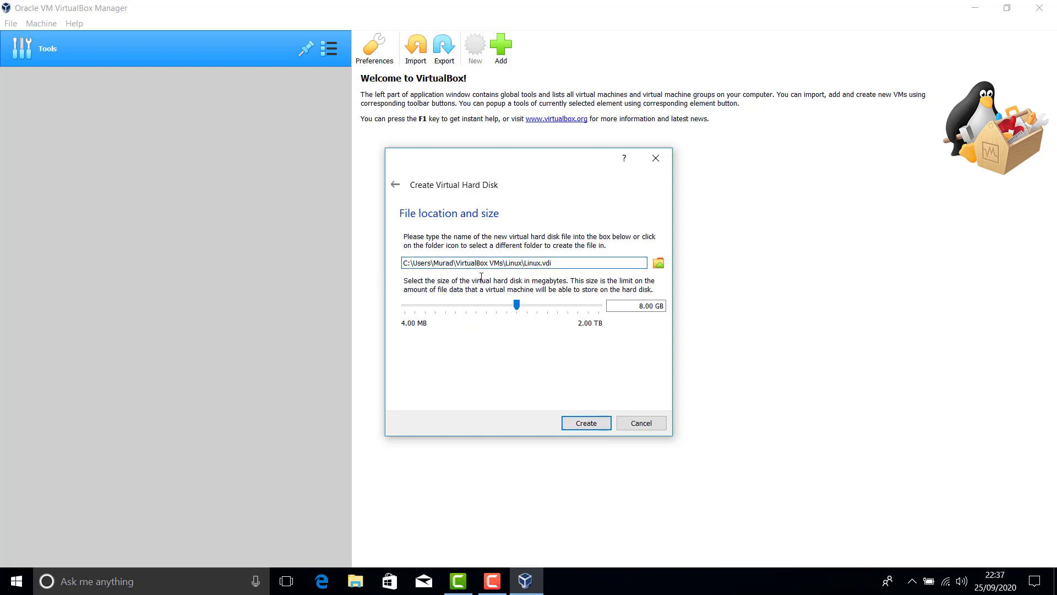
# Store the virtual hard disk file as Linux on Local Disk (G:) and create the disk at 8.00 GB.
pyautogui.click(659, 264)
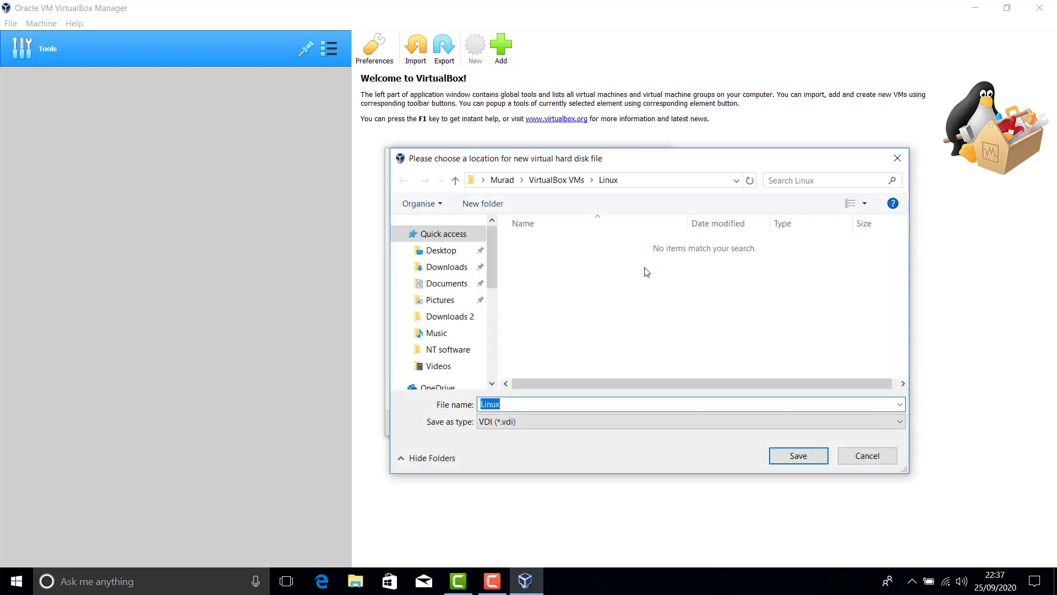
pyautogui.scroll(-1, 449, 358)
pyautogui.scroll(-4, 449, 357)
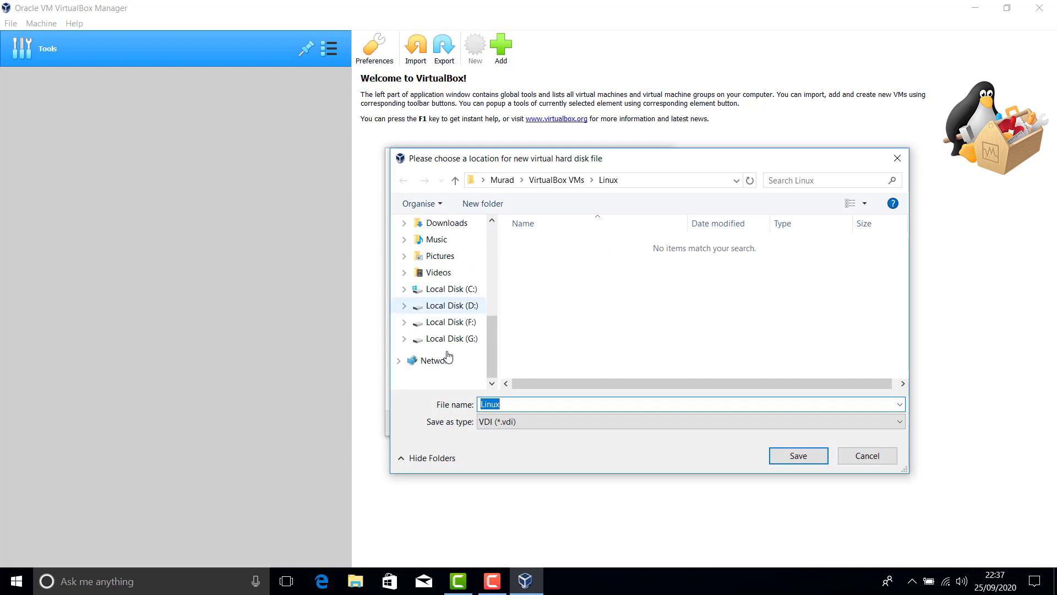
pyautogui.click(461, 340)
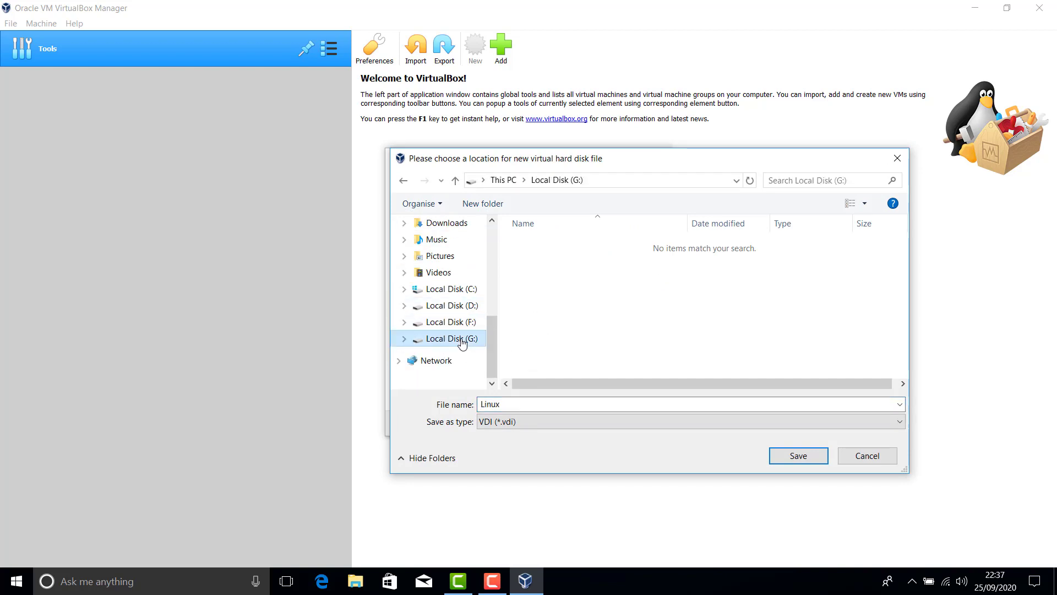
pyautogui.click(798, 456)
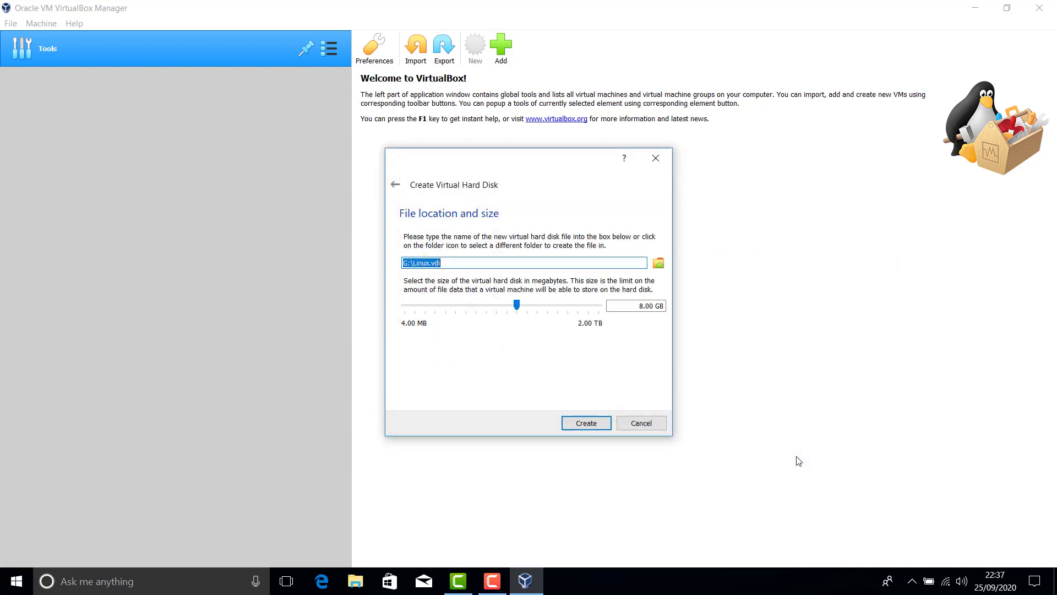
pyautogui.click(586, 424)
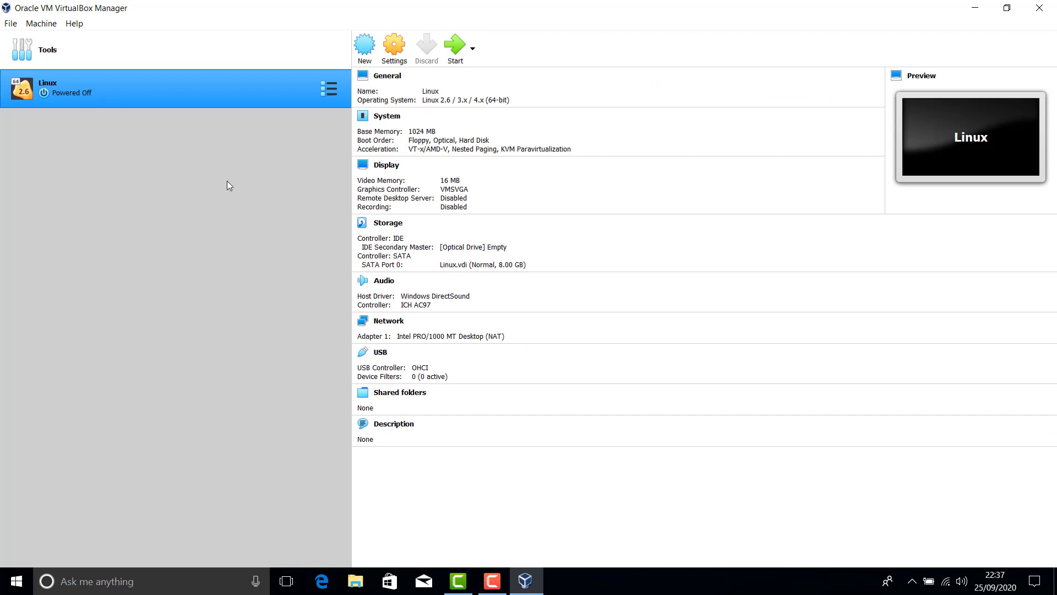
# Review the Basic, Advanced, Description and Disk Encryption pages of the Linux machine's General settings and open its System settings.
pyautogui.rightClick(308, 87)
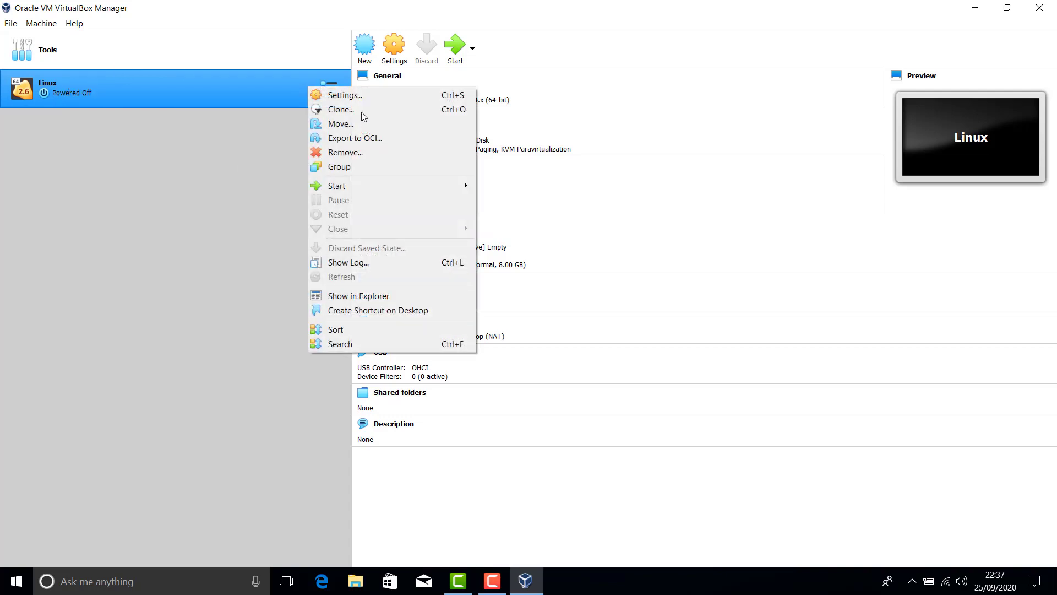
pyautogui.click(359, 97)
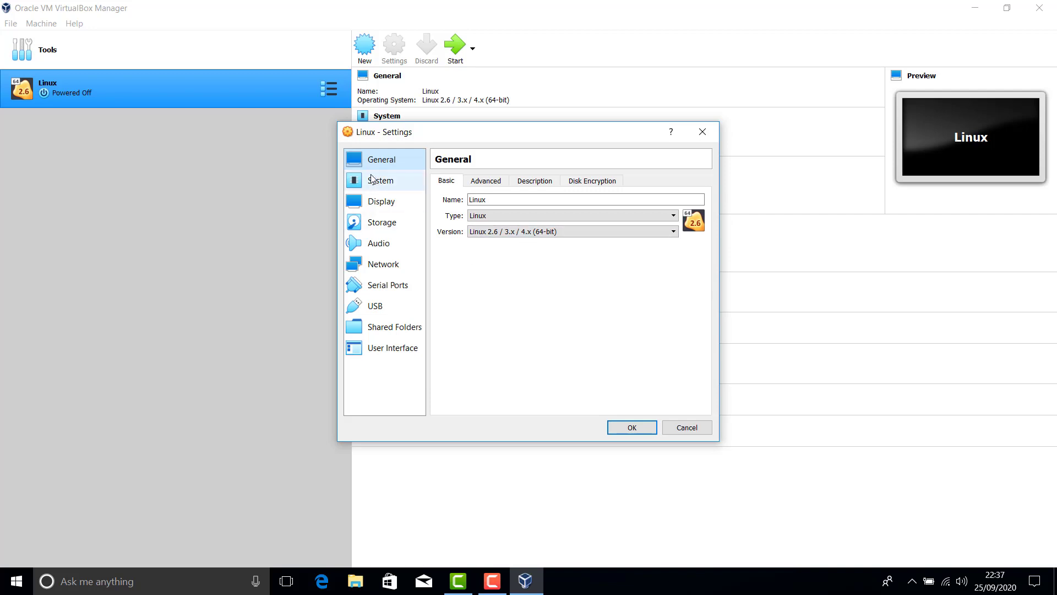
pyautogui.click(483, 182)
pyautogui.click(526, 183)
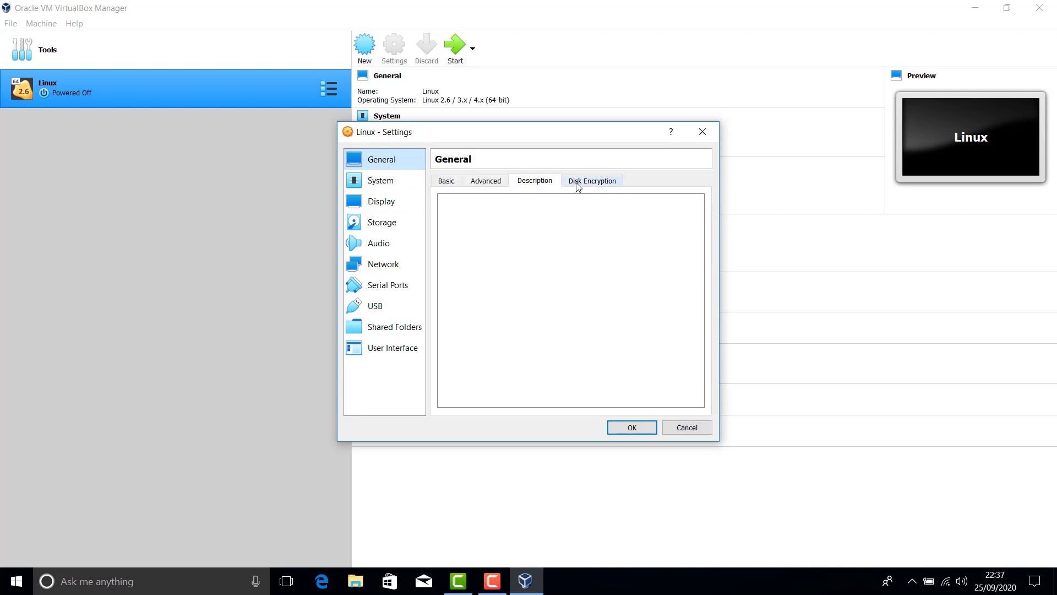
pyautogui.click(578, 185)
pyautogui.click(446, 186)
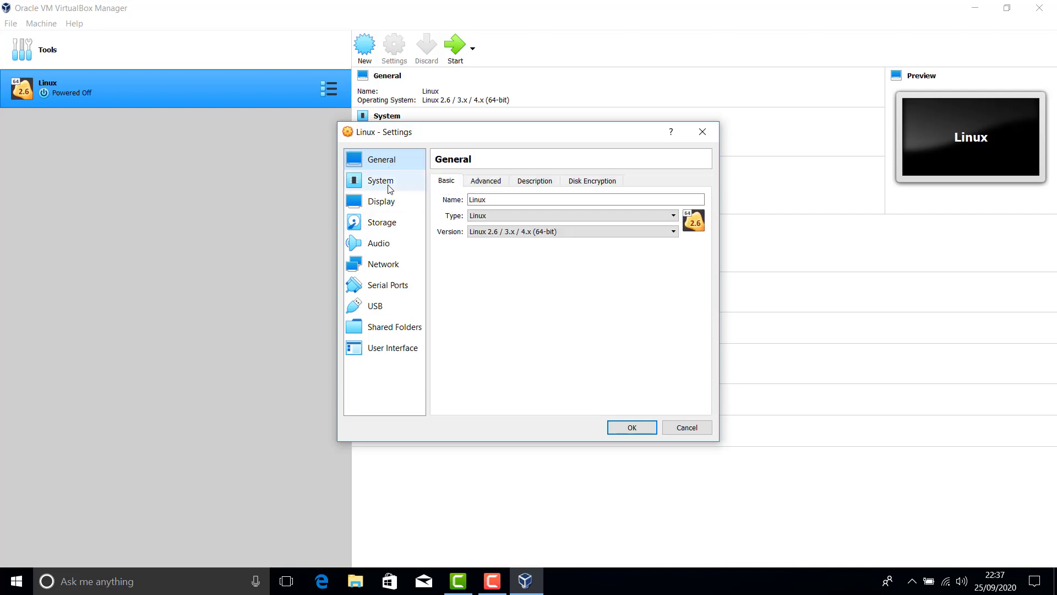
pyautogui.click(389, 188)
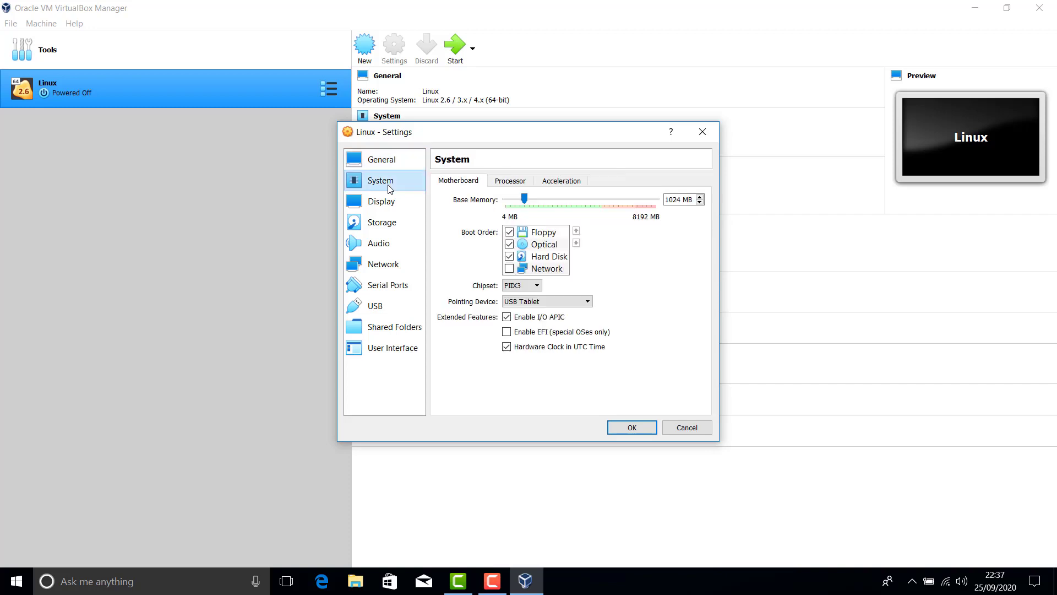
# Try Hard Disk as the first boot device and return it to third place in the boot order.
pyautogui.click(561, 257)
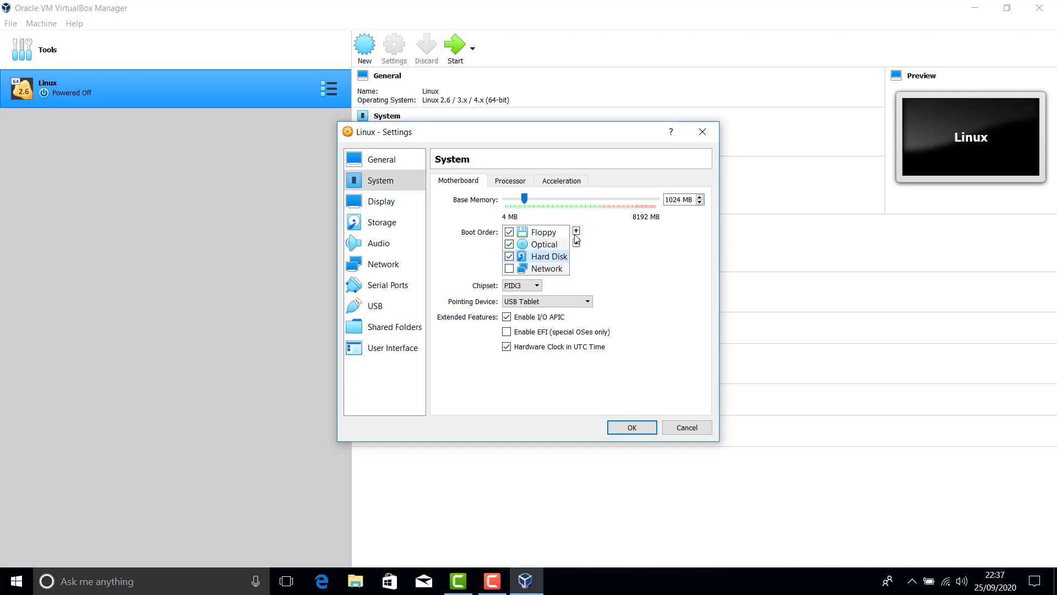
pyautogui.click(576, 231)
pyautogui.click(576, 231)
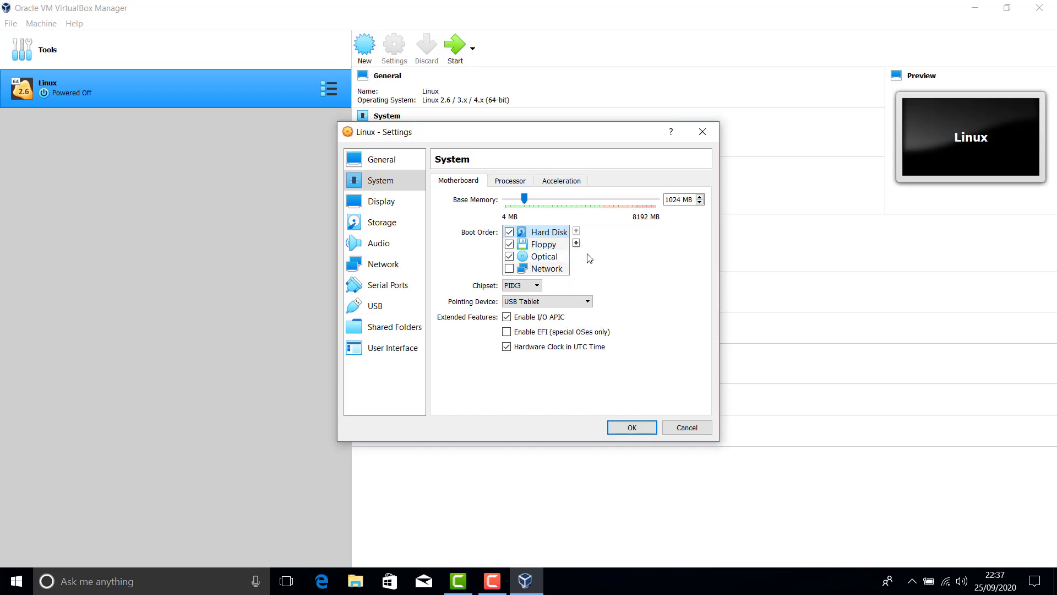
pyautogui.click(575, 244)
pyautogui.click(575, 243)
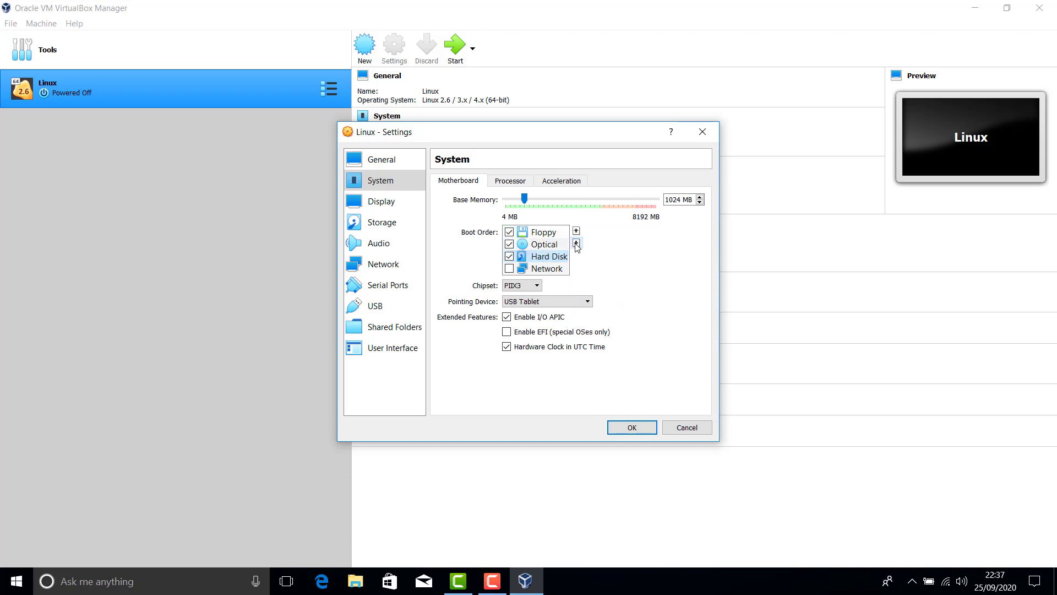
# Move Optical to first place in the boot order and set the display's video memory to 128 MB.
pyautogui.click(560, 245)
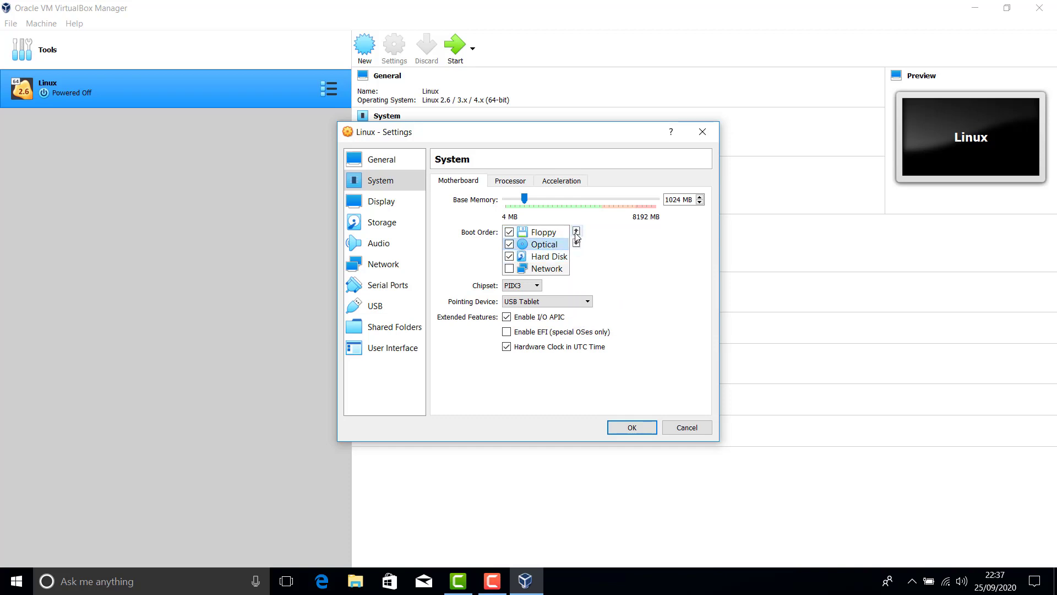
pyautogui.click(576, 232)
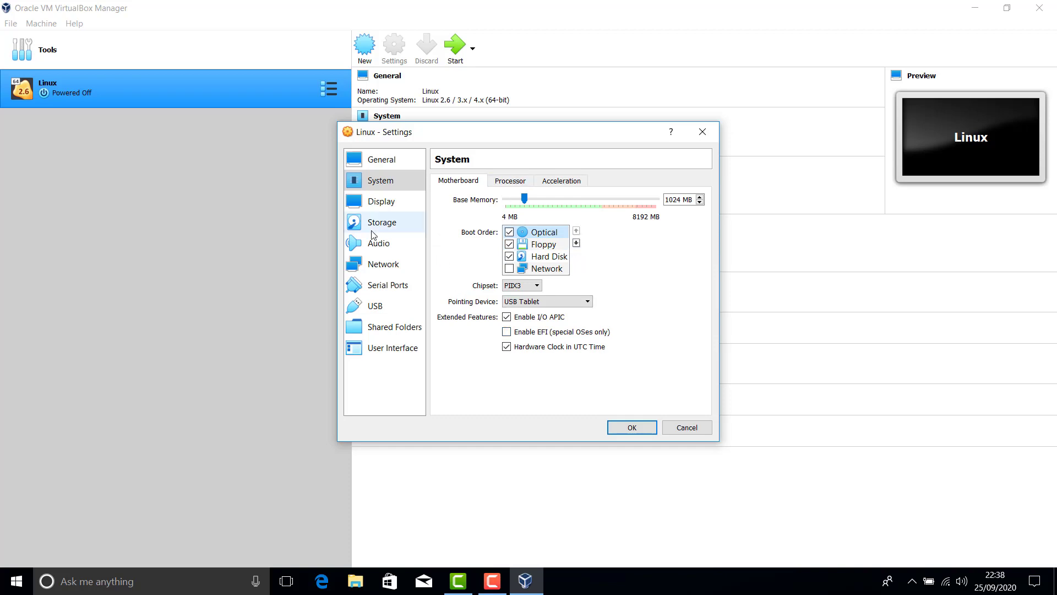
pyautogui.click(392, 202)
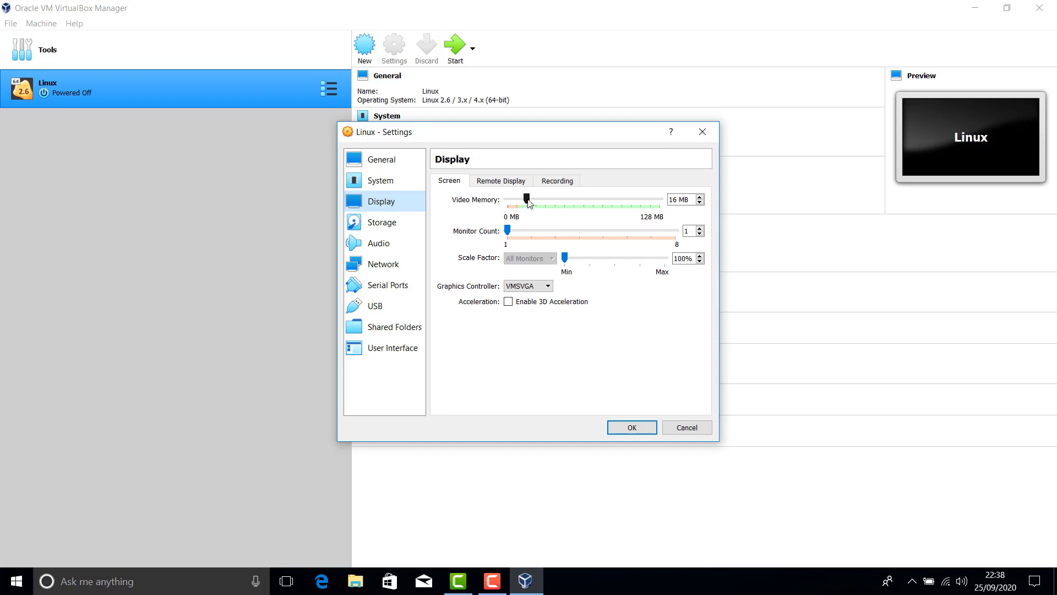
pyautogui.moveTo(525, 199); pyautogui.dragTo(663, 201)
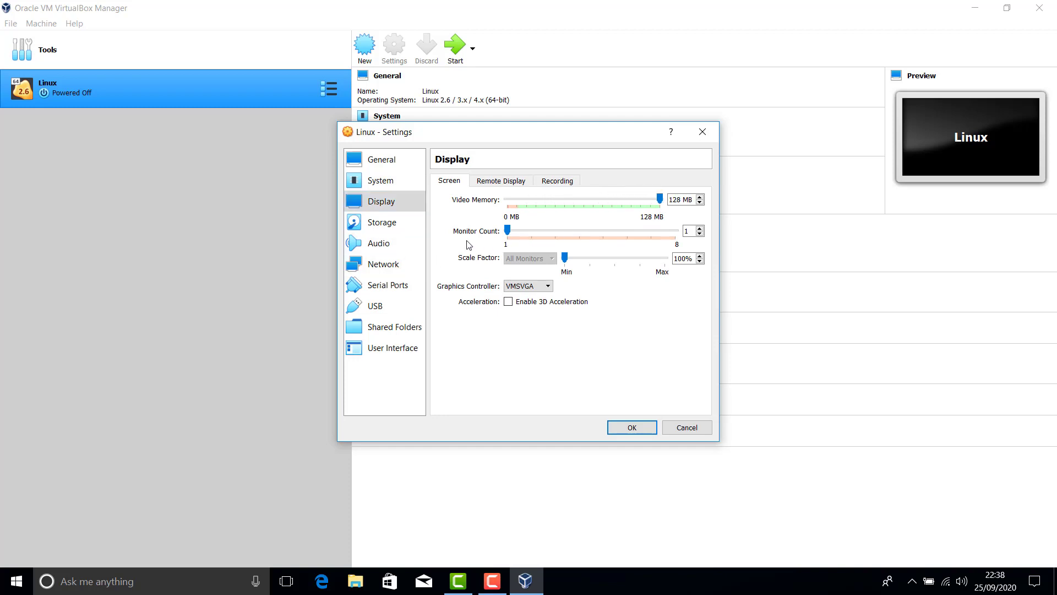
# Remove the Linux.vdi attachment from the SATA controller in the storage settings and select the empty IDE optical drive.
pyautogui.click(405, 226)
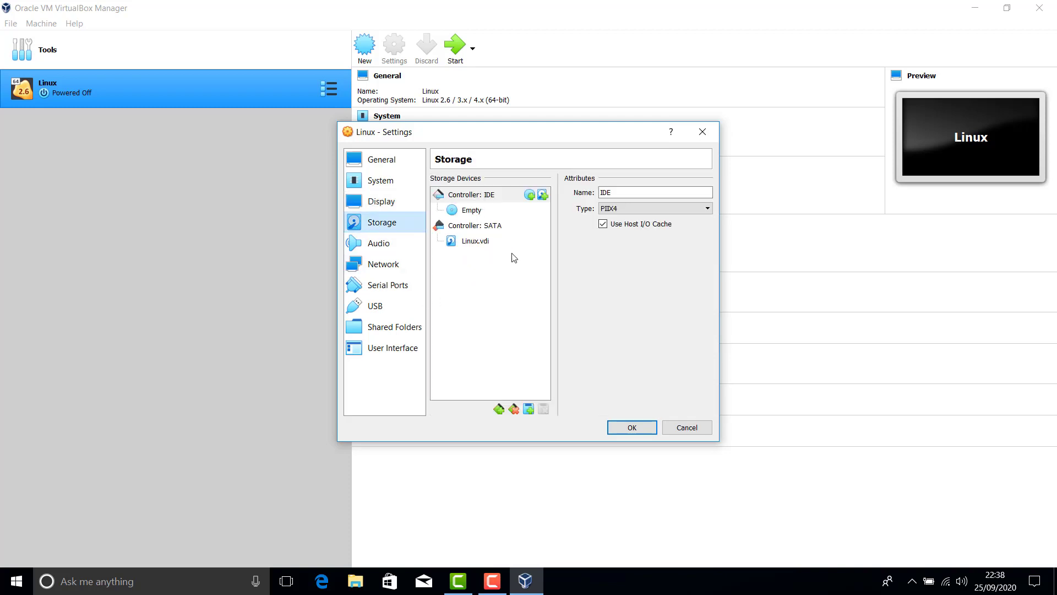
pyautogui.rightClick(477, 242)
pyautogui.click(536, 249)
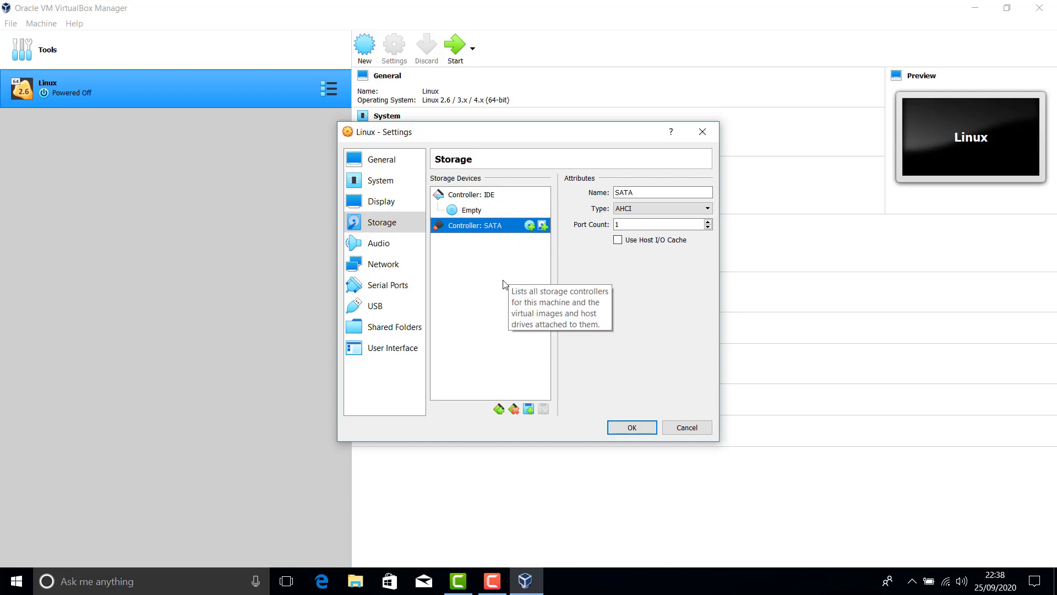
pyautogui.click(472, 211)
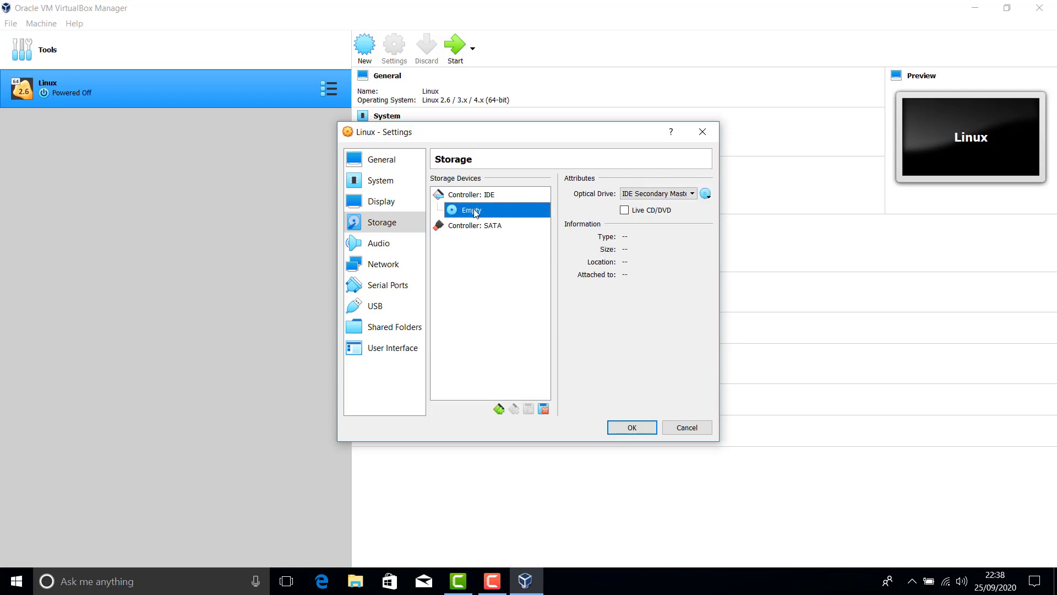
pyautogui.click(705, 194)
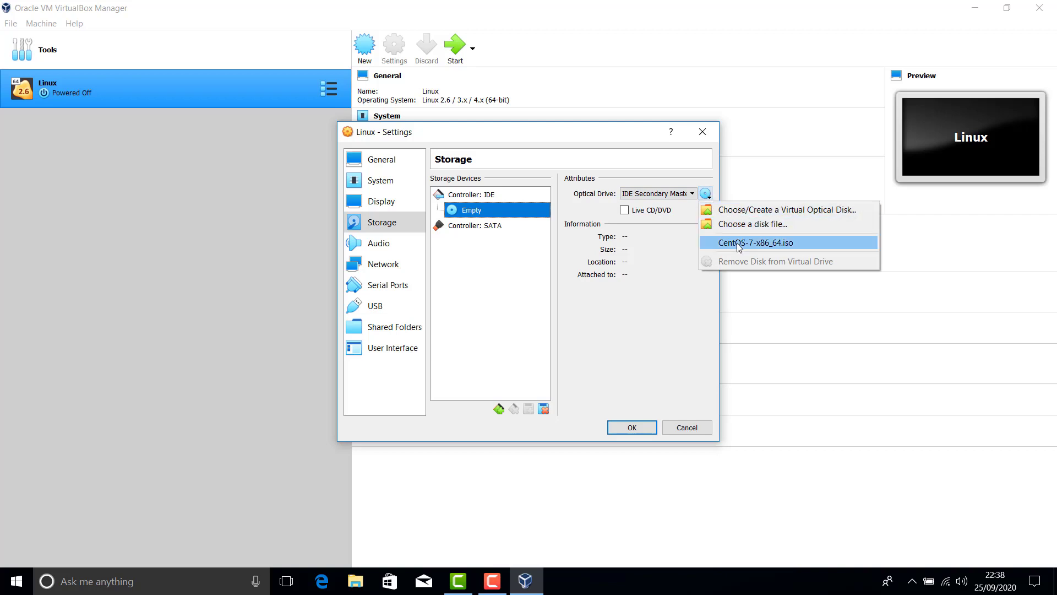
pyautogui.click(738, 214)
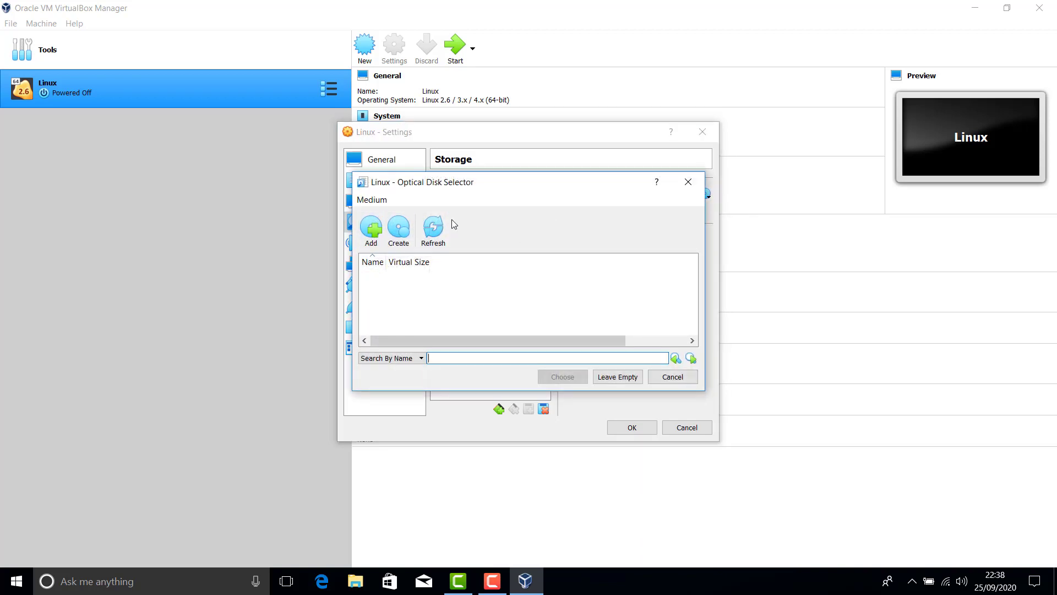
pyautogui.click(684, 187)
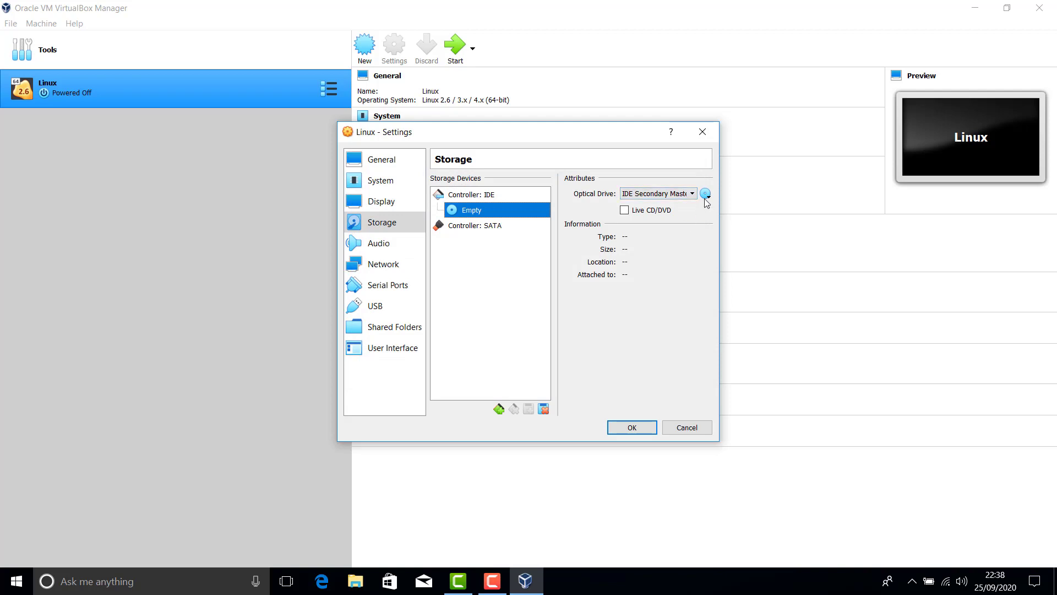
# Add the CentOS-7-x86_64 disc image from the NT software folder, attach it to the empty optical drive, and save the machine's settings.
pyautogui.click(706, 194)
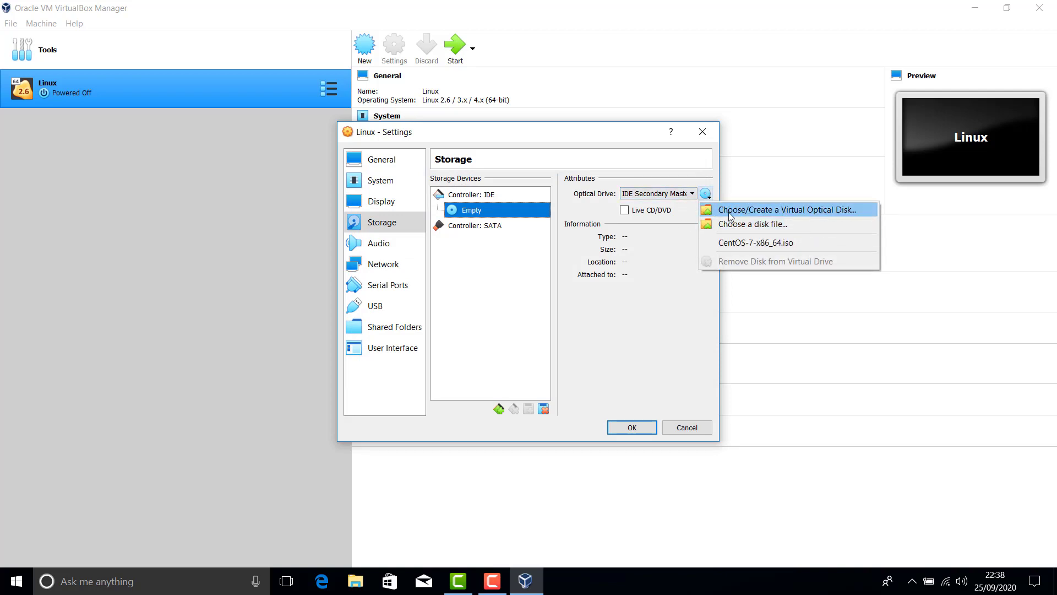
pyautogui.click(731, 215)
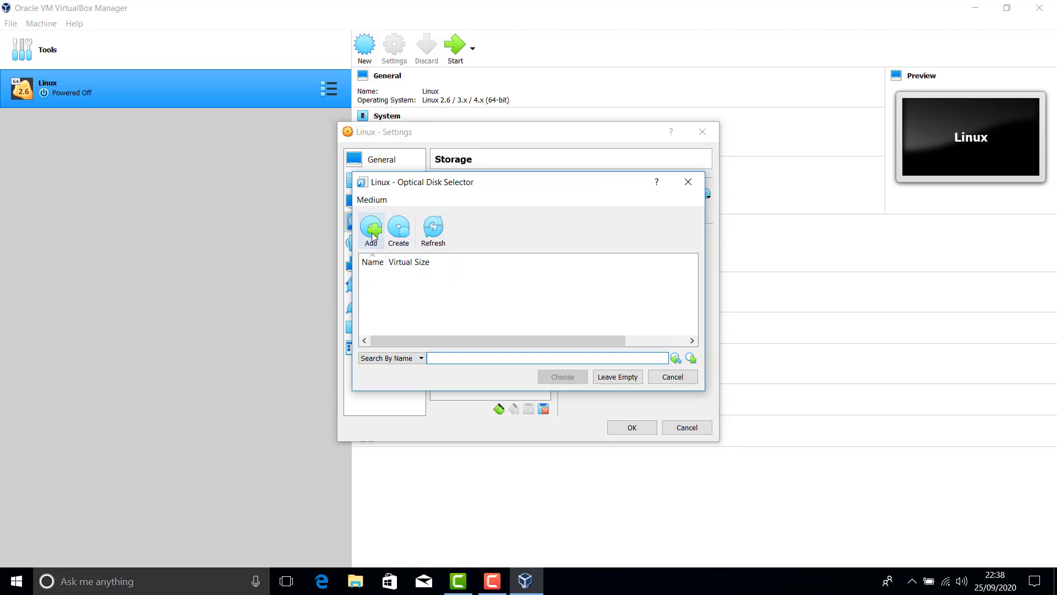
pyautogui.click(372, 232)
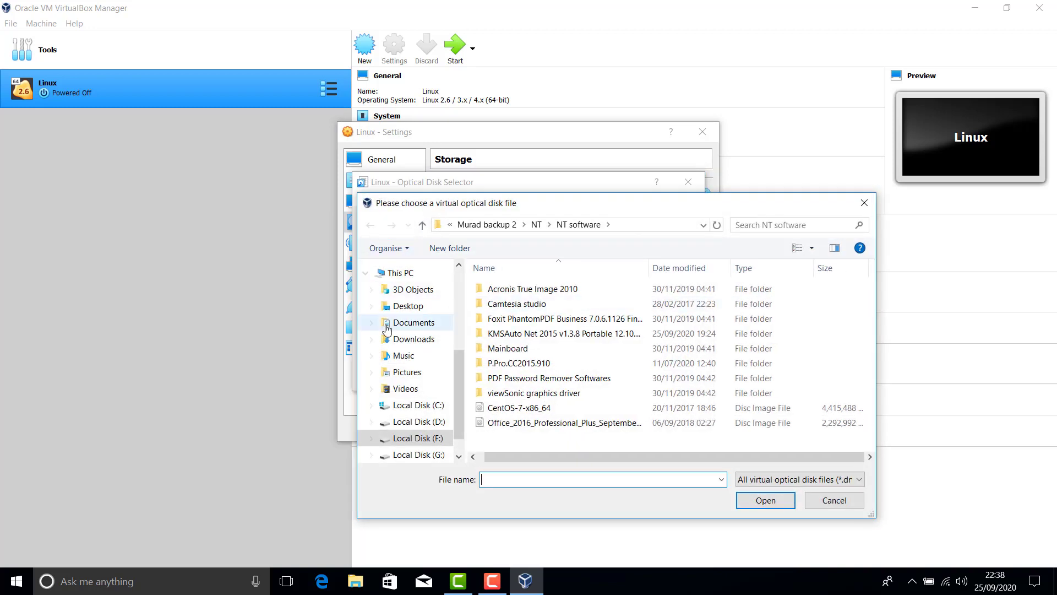
pyautogui.scroll(-1, 435, 410)
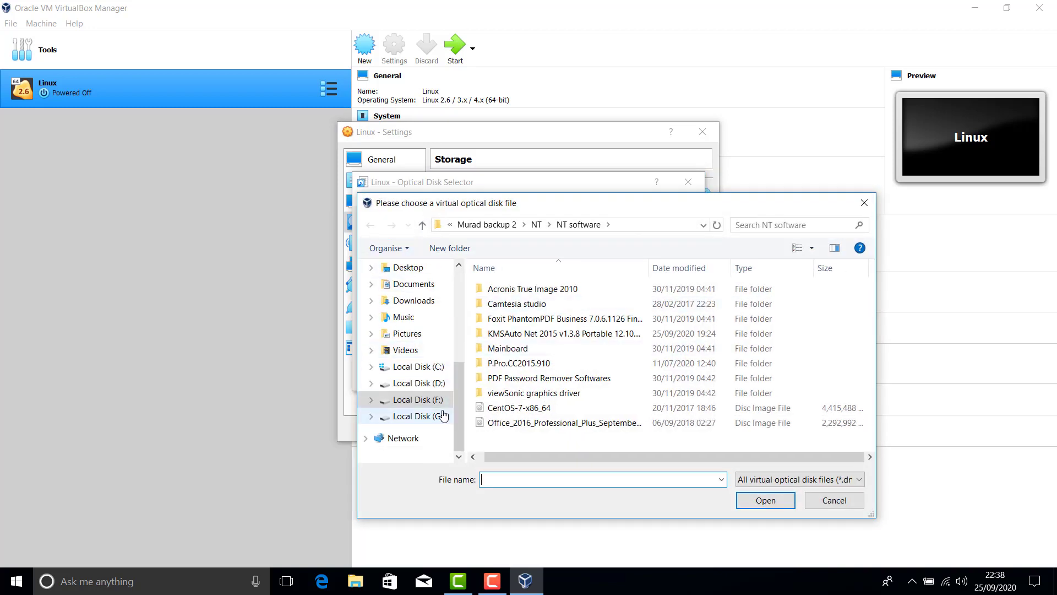
pyautogui.click(514, 408)
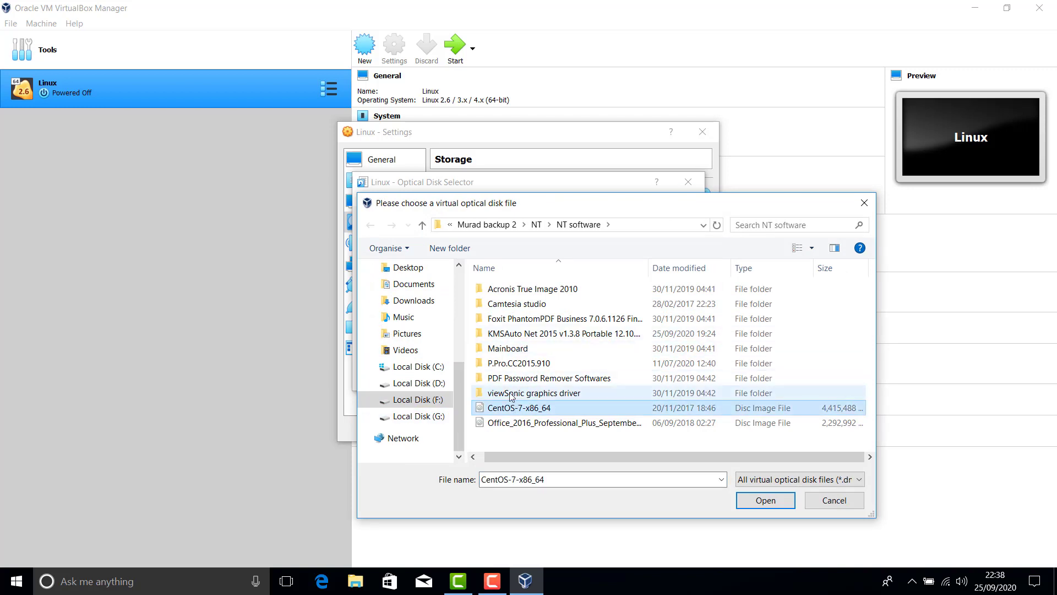
pyautogui.click(765, 500)
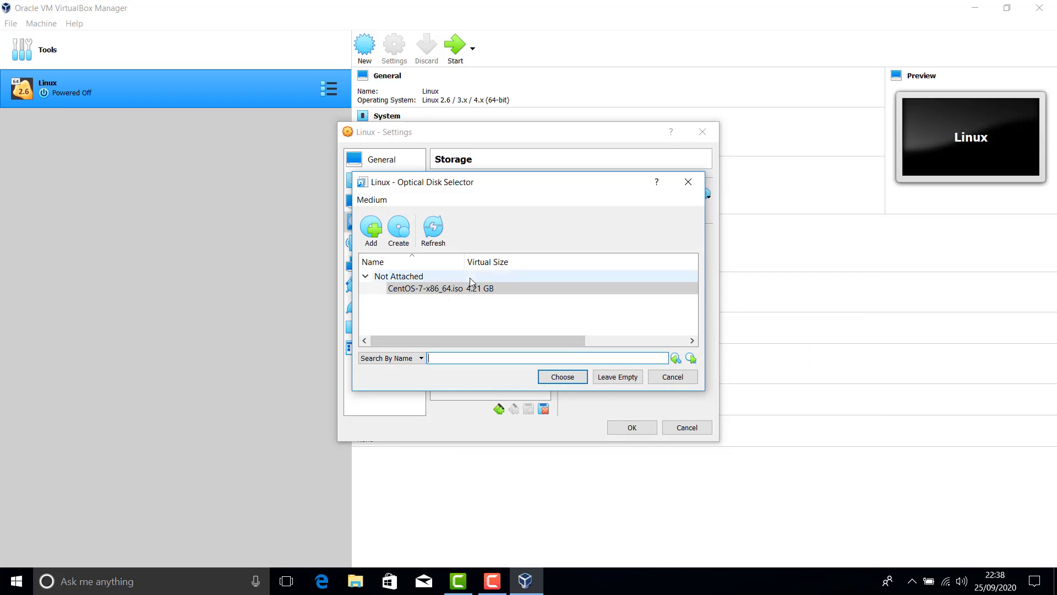
pyautogui.click(509, 289)
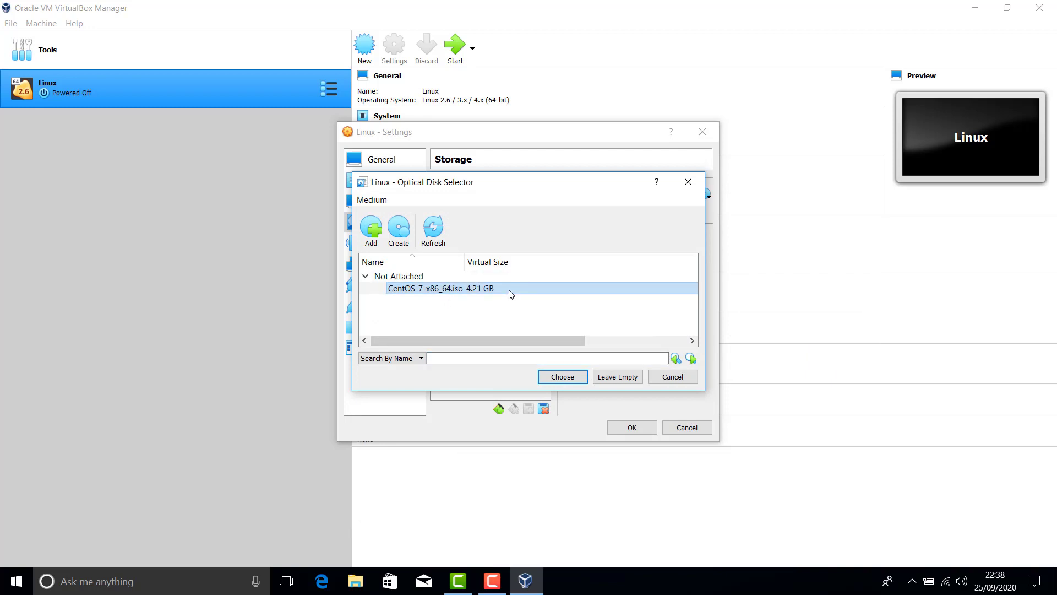
pyautogui.click(571, 380)
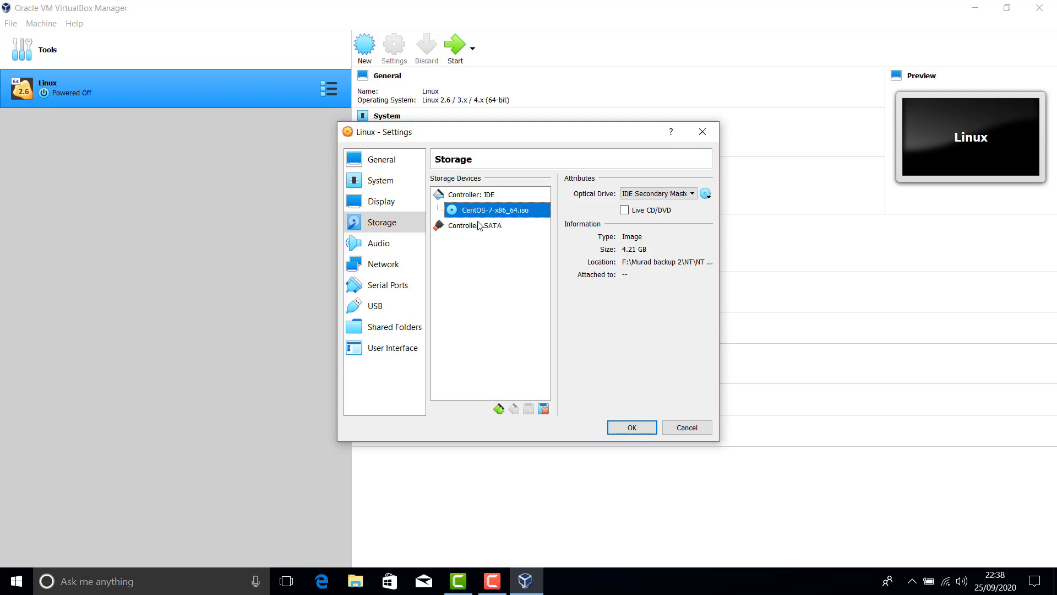
pyautogui.click(632, 428)
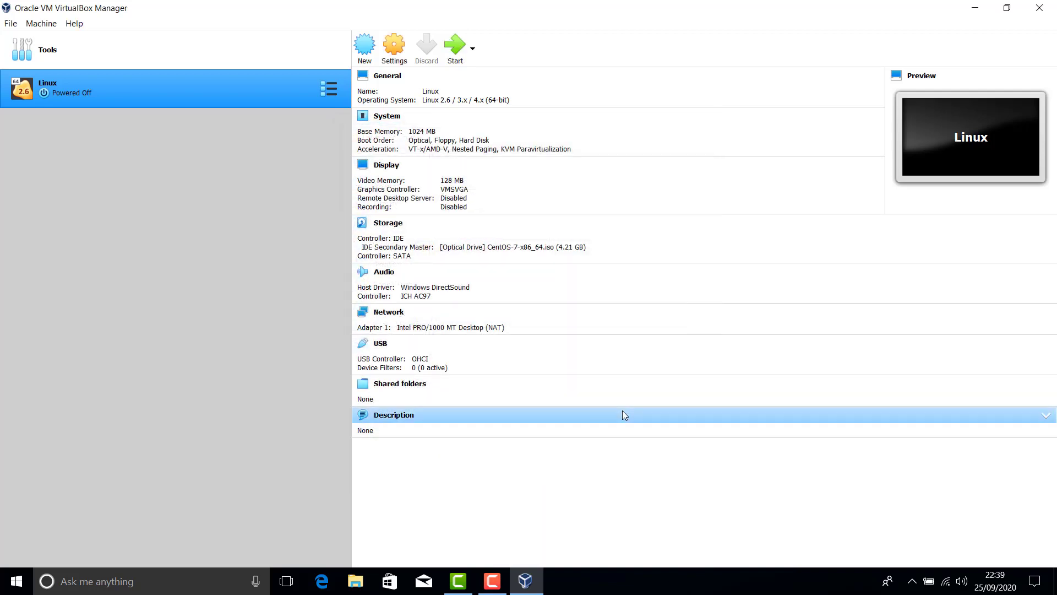
# Start the Linux virtual machine and choose Install CentOS 7 from its boot menu.
pyautogui.rightClick(300, 85)
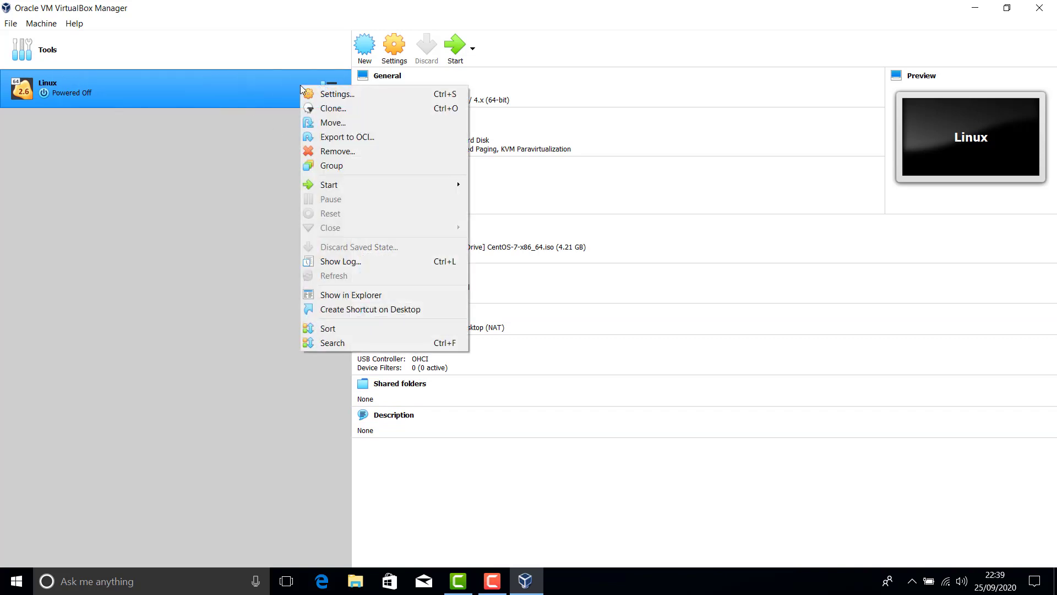
pyautogui.moveTo(356, 185)
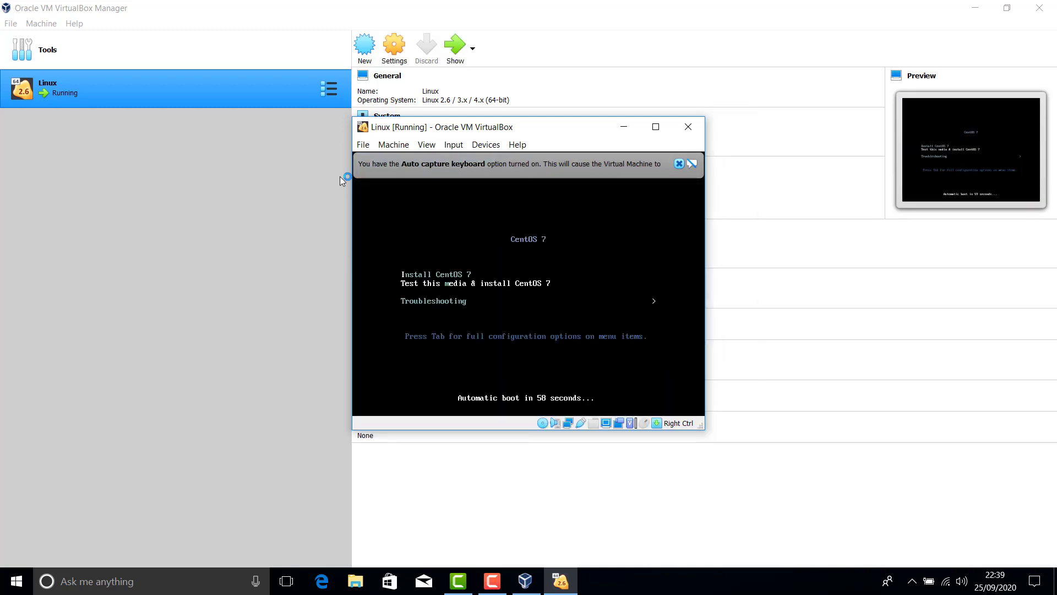
pyautogui.press('Up')
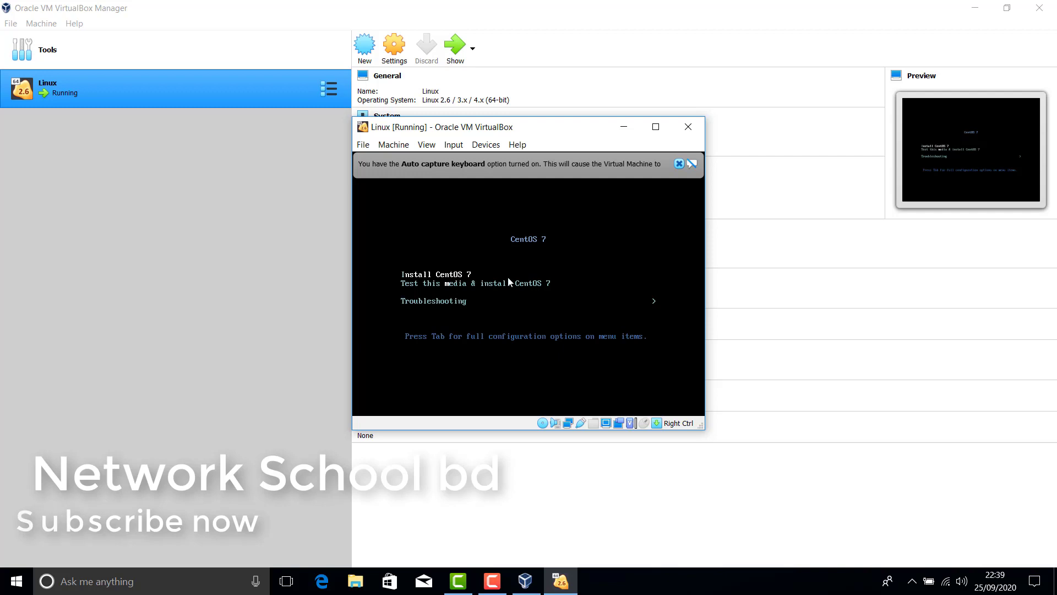
pyautogui.press('Return')
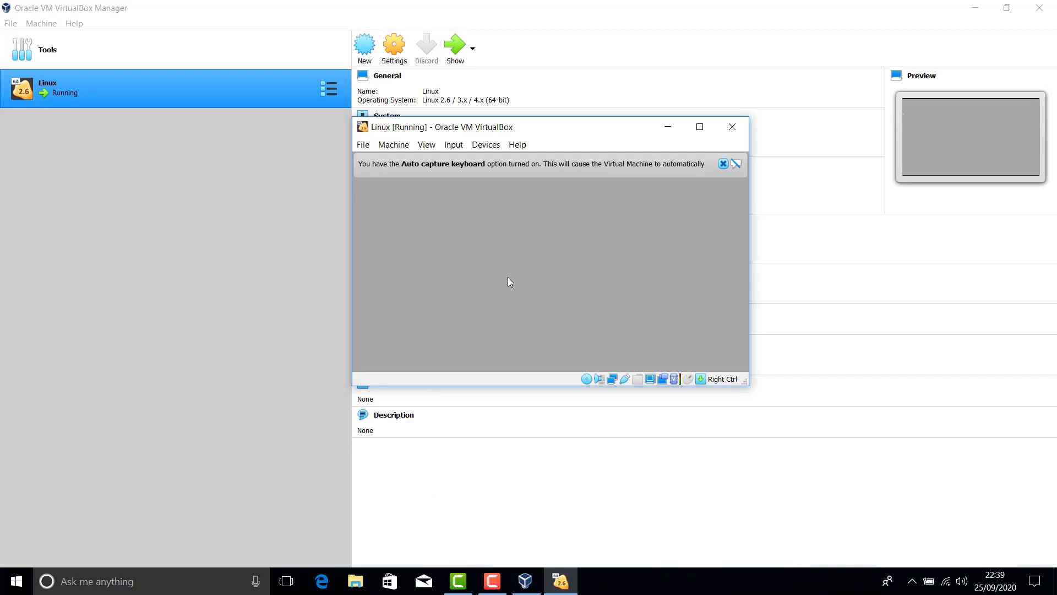
# Maximize the running machine's window and scale Virtual Screen 1 to 150%, dismissing the notification messages.
pyautogui.click(723, 164)
pyautogui.click(709, 134)
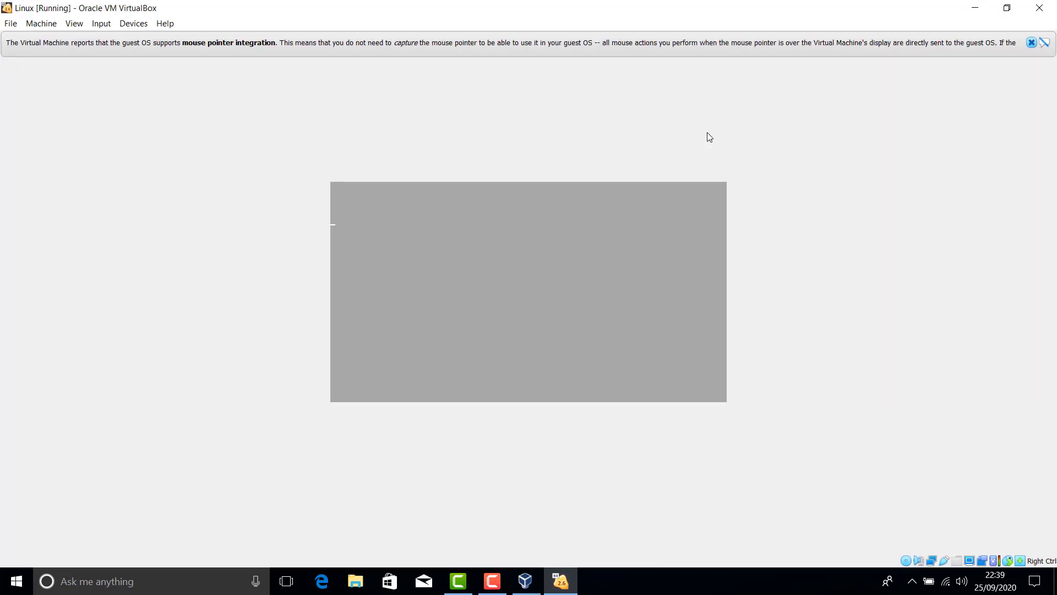
pyautogui.click(75, 23)
pyautogui.moveTo(106, 187)
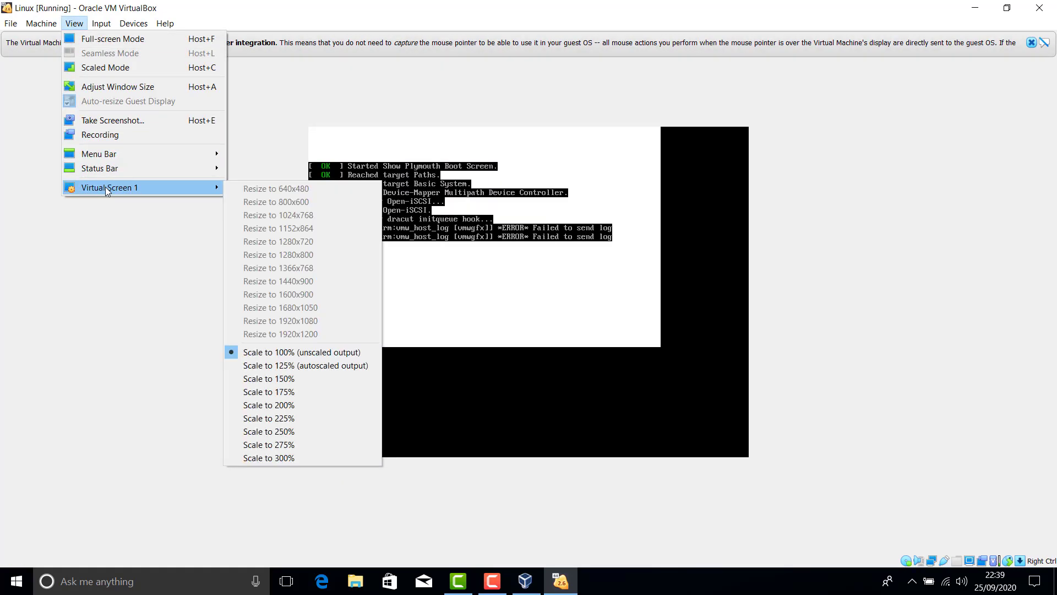
pyautogui.click(276, 378)
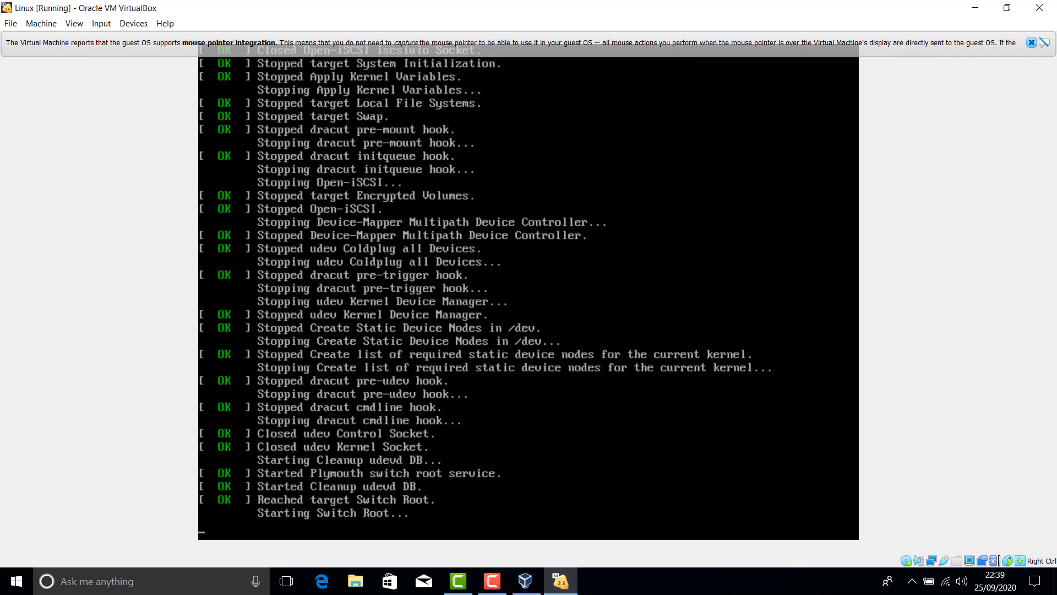
pyautogui.click(1031, 43)
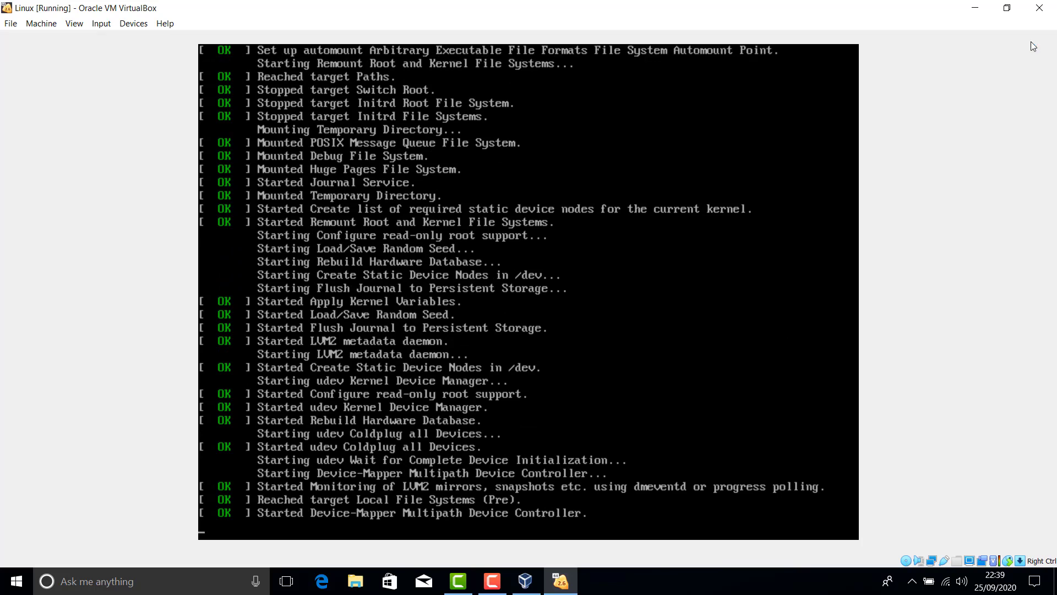